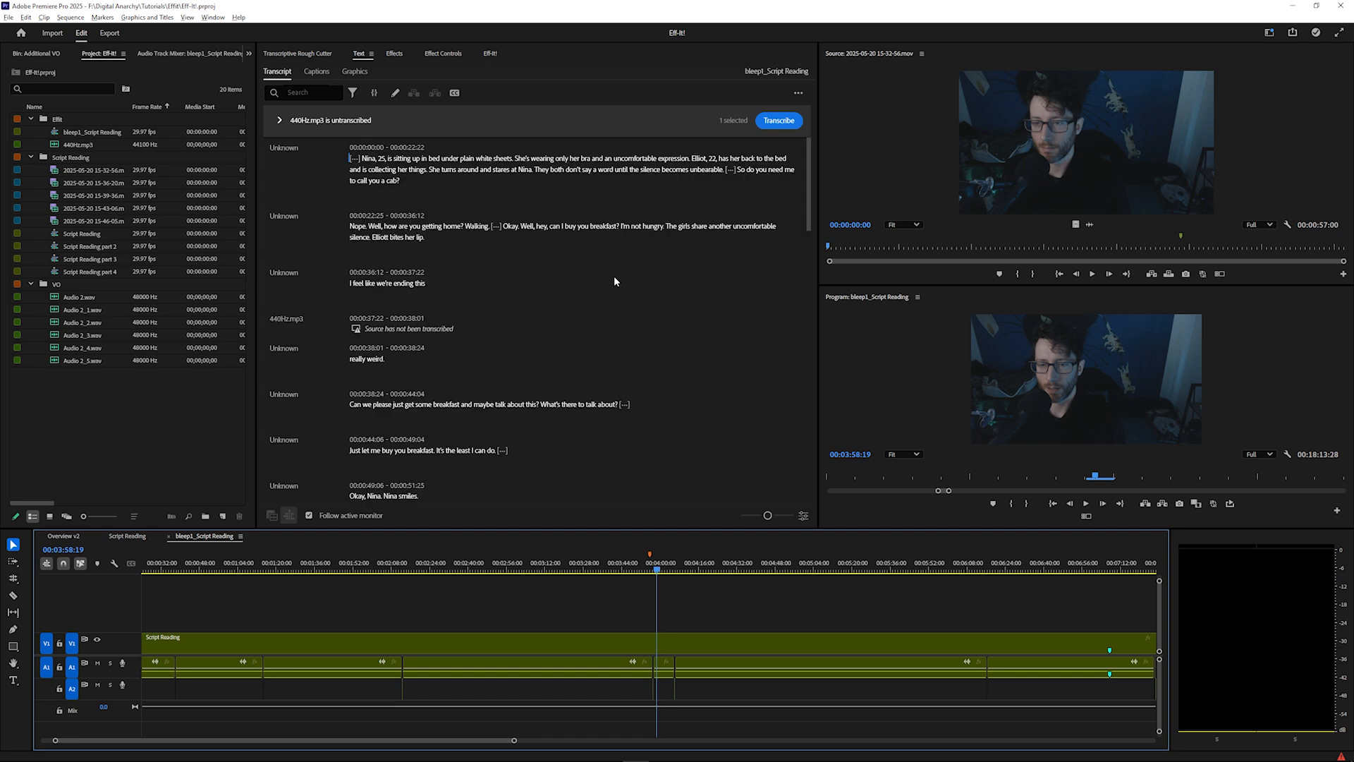
Open the Eff-It! transcript of the bleep1_Script Reading sequence and play back its bleeped passage
click(488, 54)
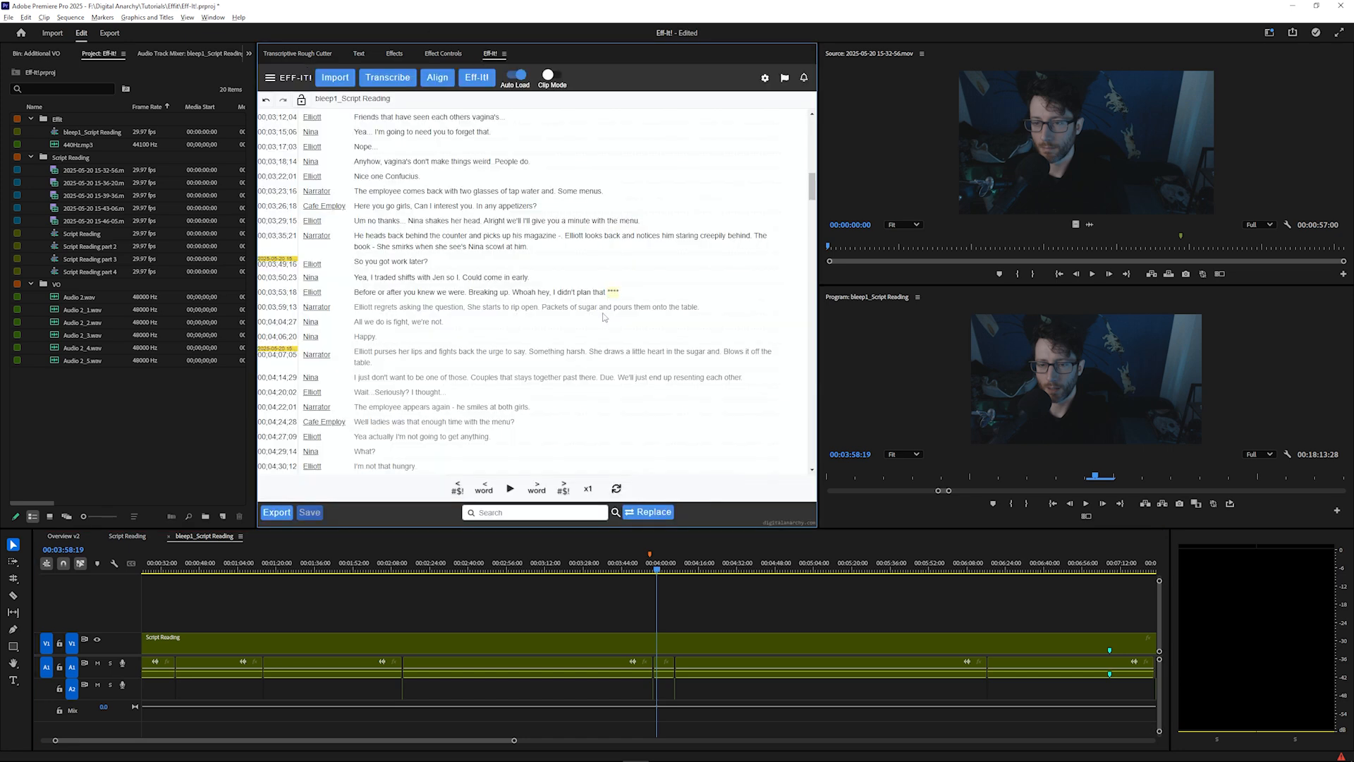
key(space)
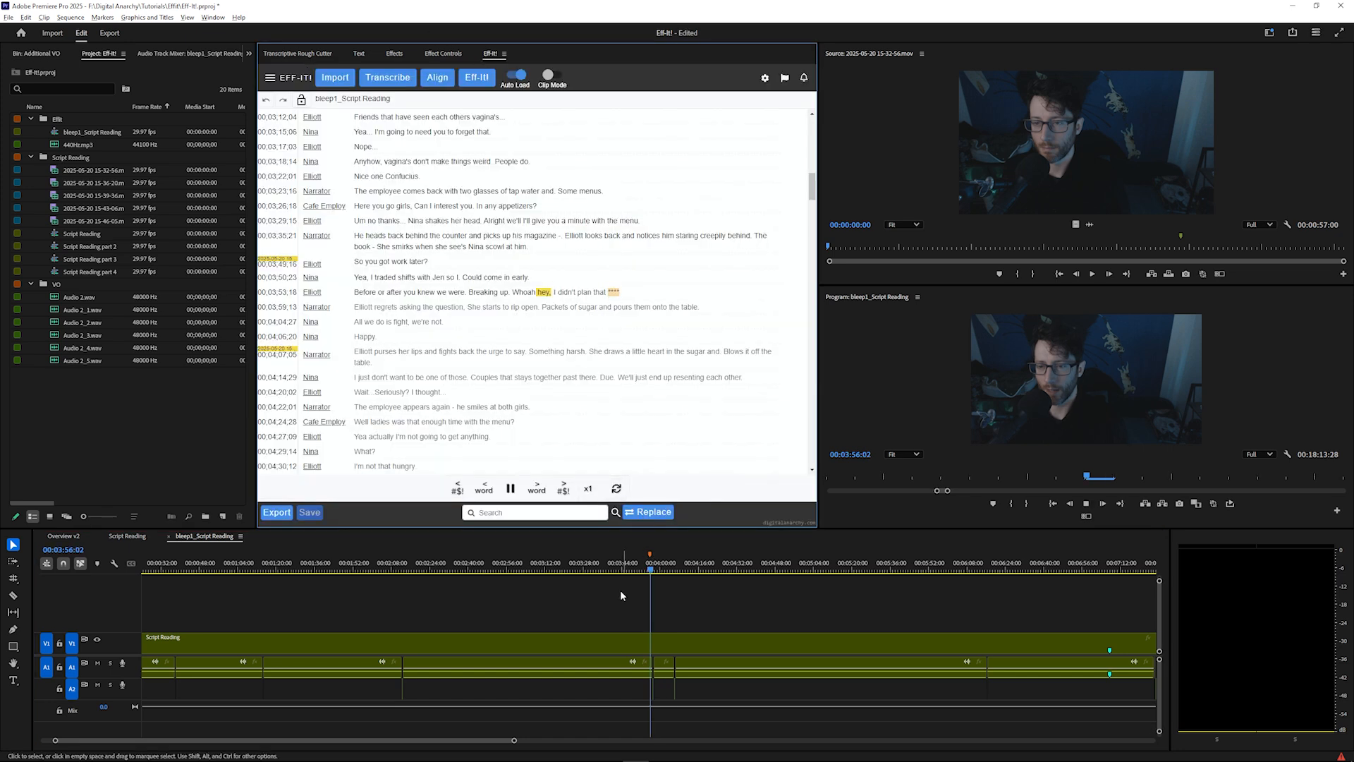
key(space)
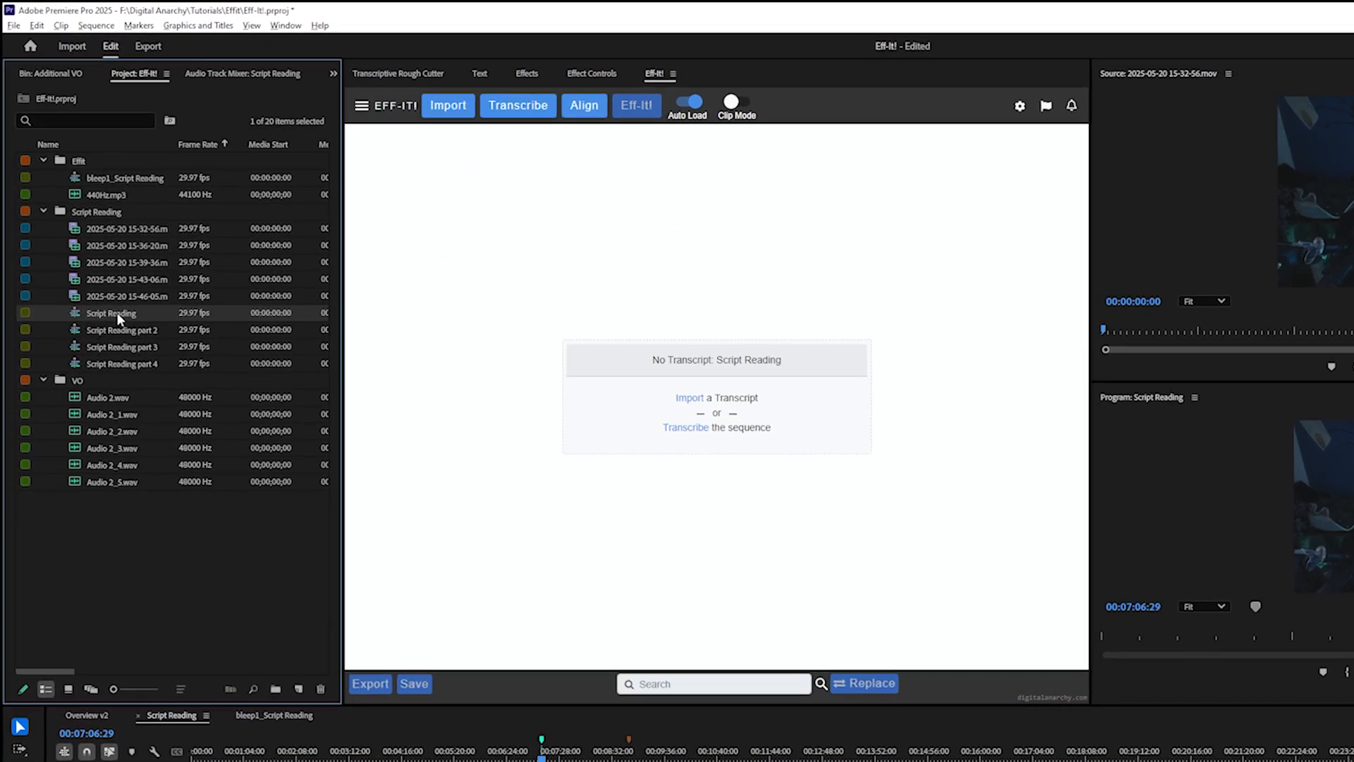
Export the Script Reading sequence's Premiere transcript to a text file
click(480, 74)
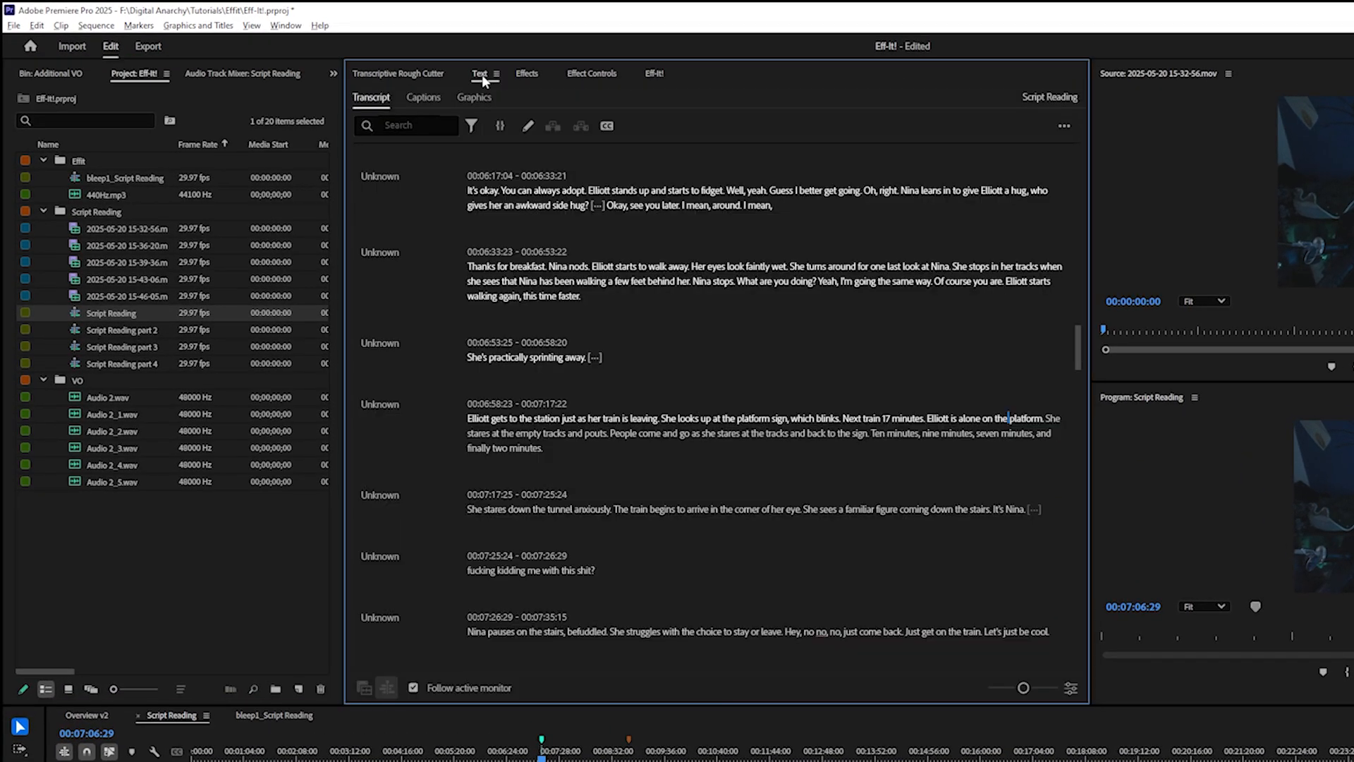
click(370, 105)
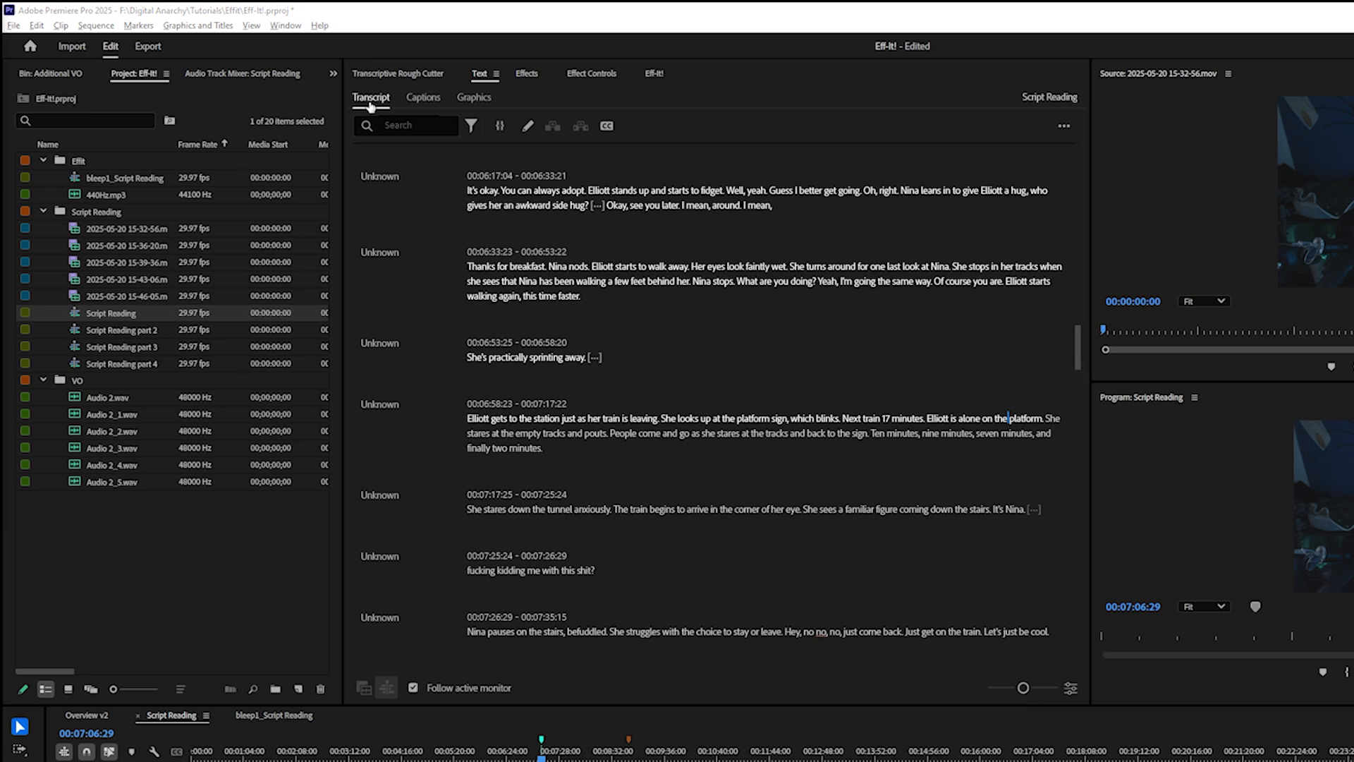
click(1064, 127)
mouse_move(993, 248)
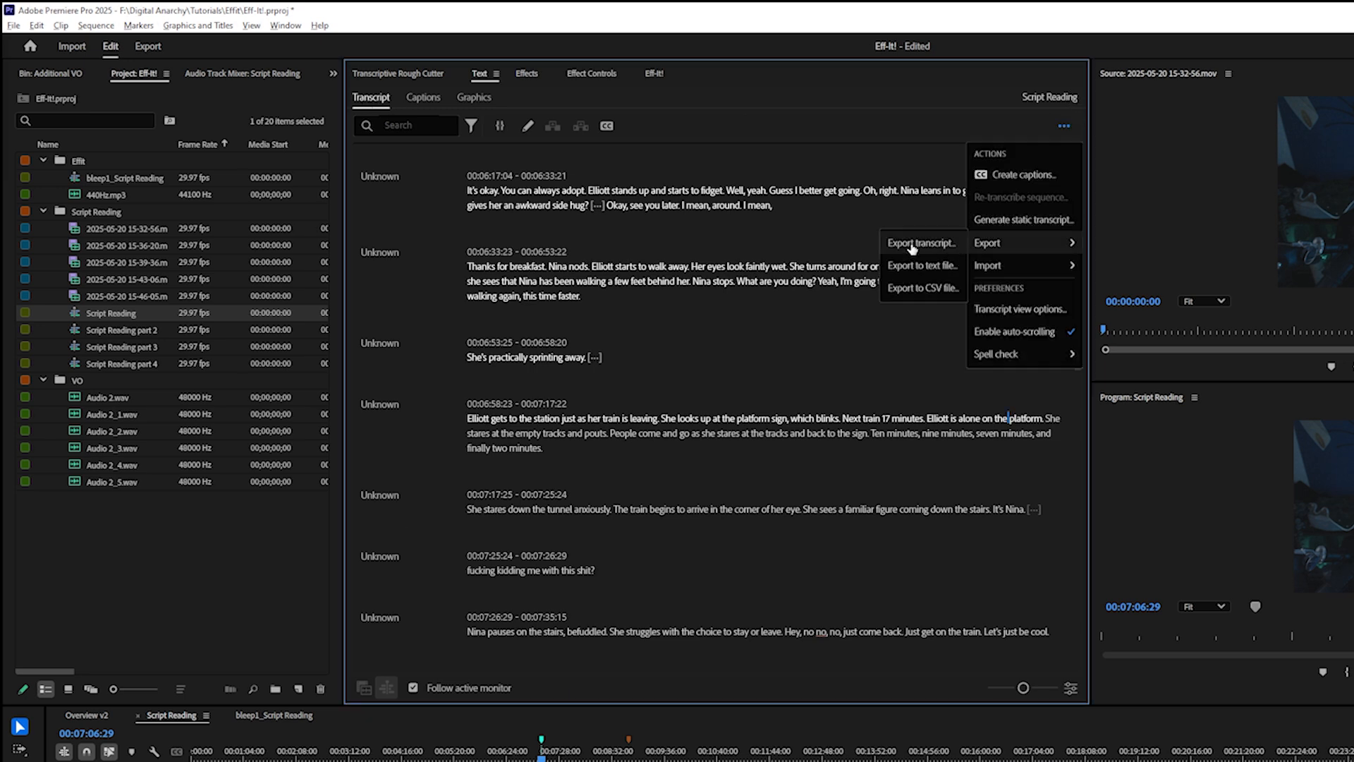
click(908, 267)
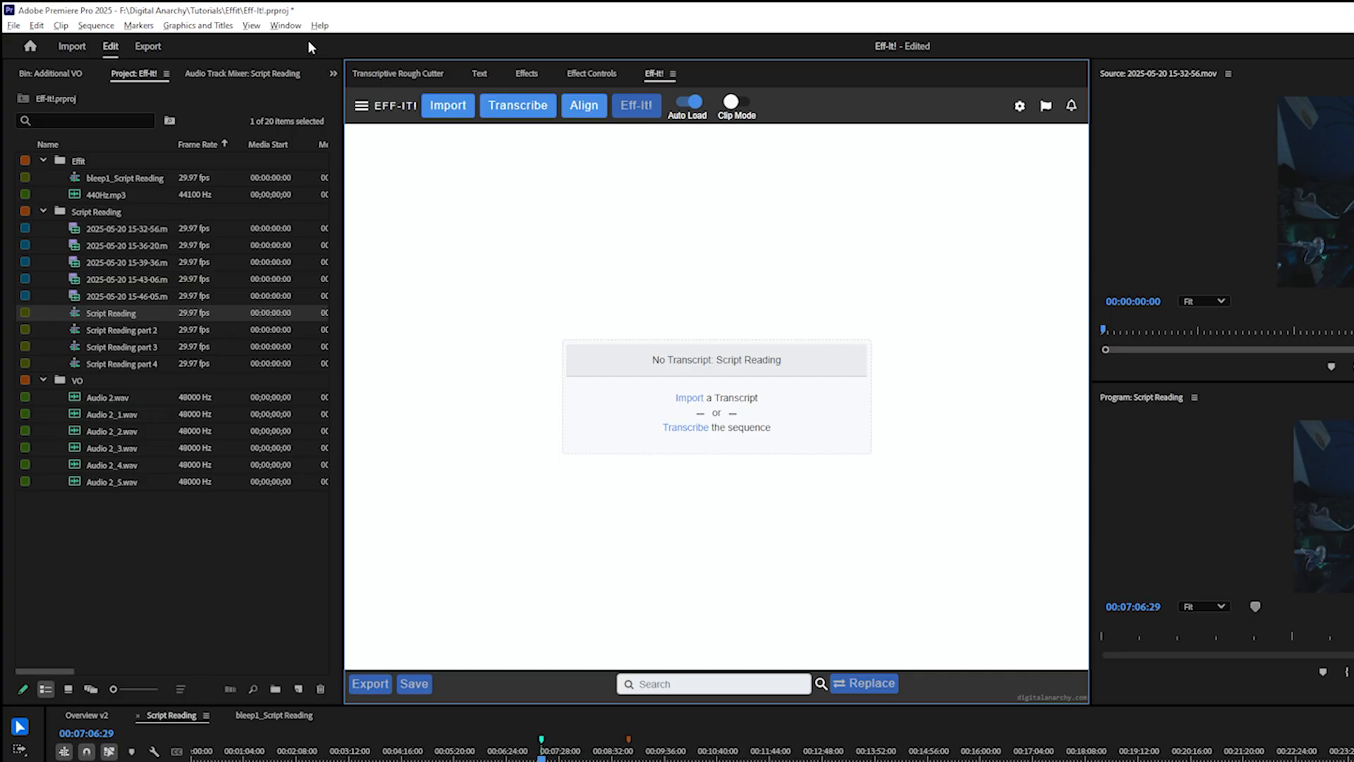
Open the Eff-It! extension for the Script Reading sequence
click(286, 29)
mouse_move(316, 77)
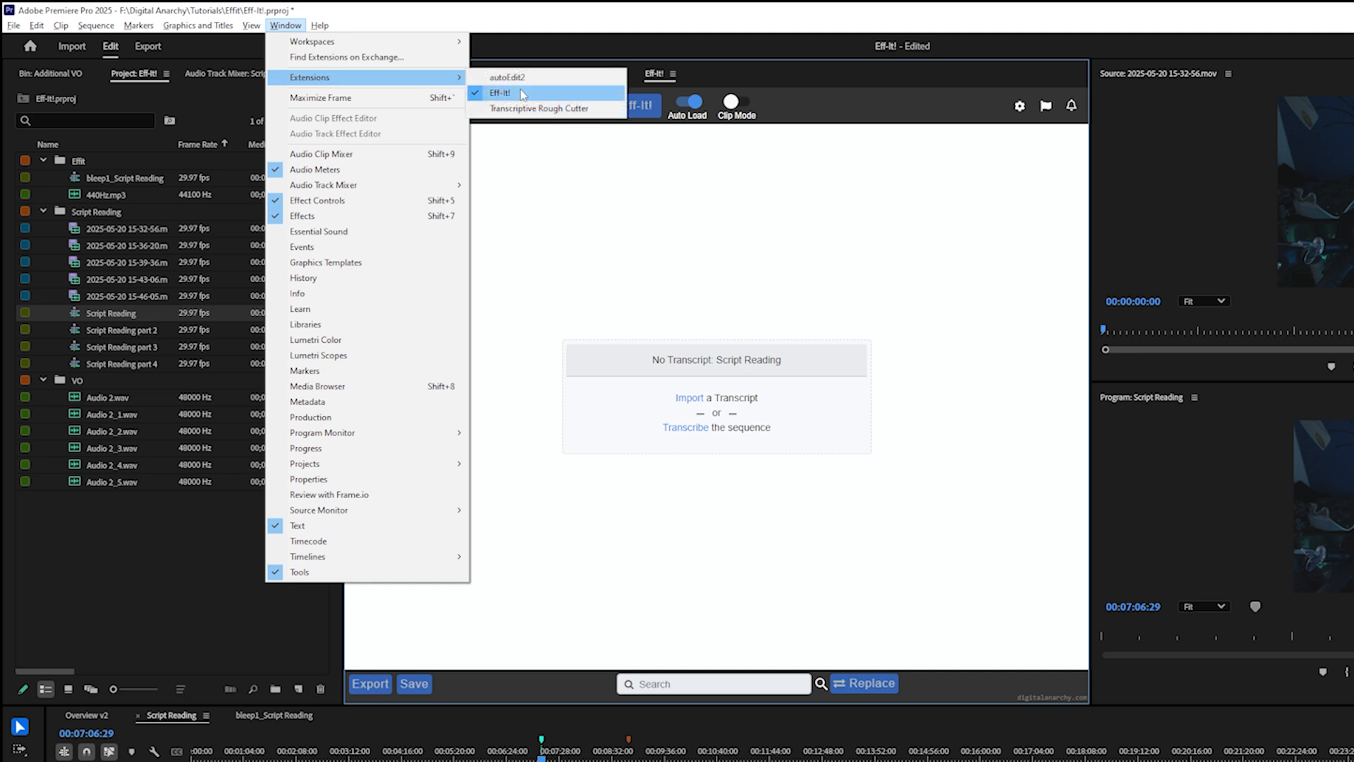
click(522, 94)
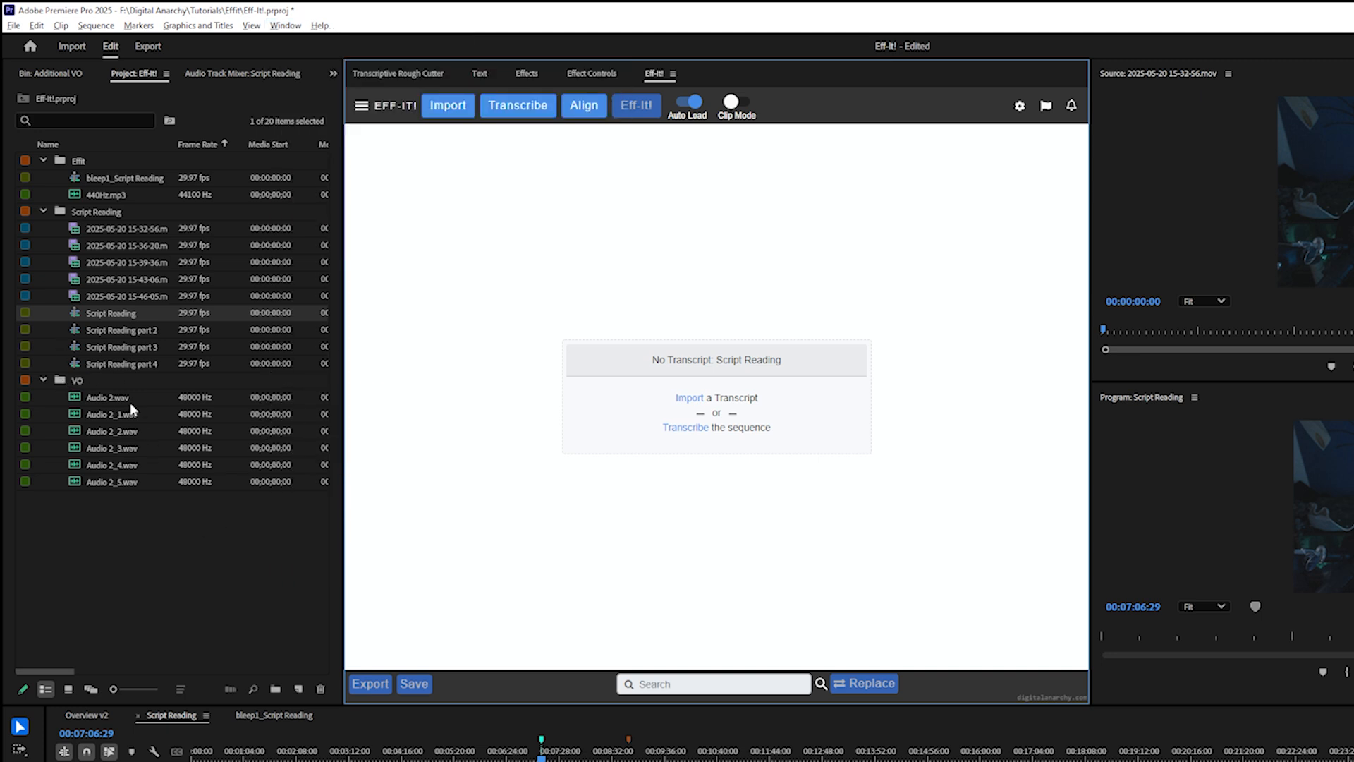
double_click(127, 230)
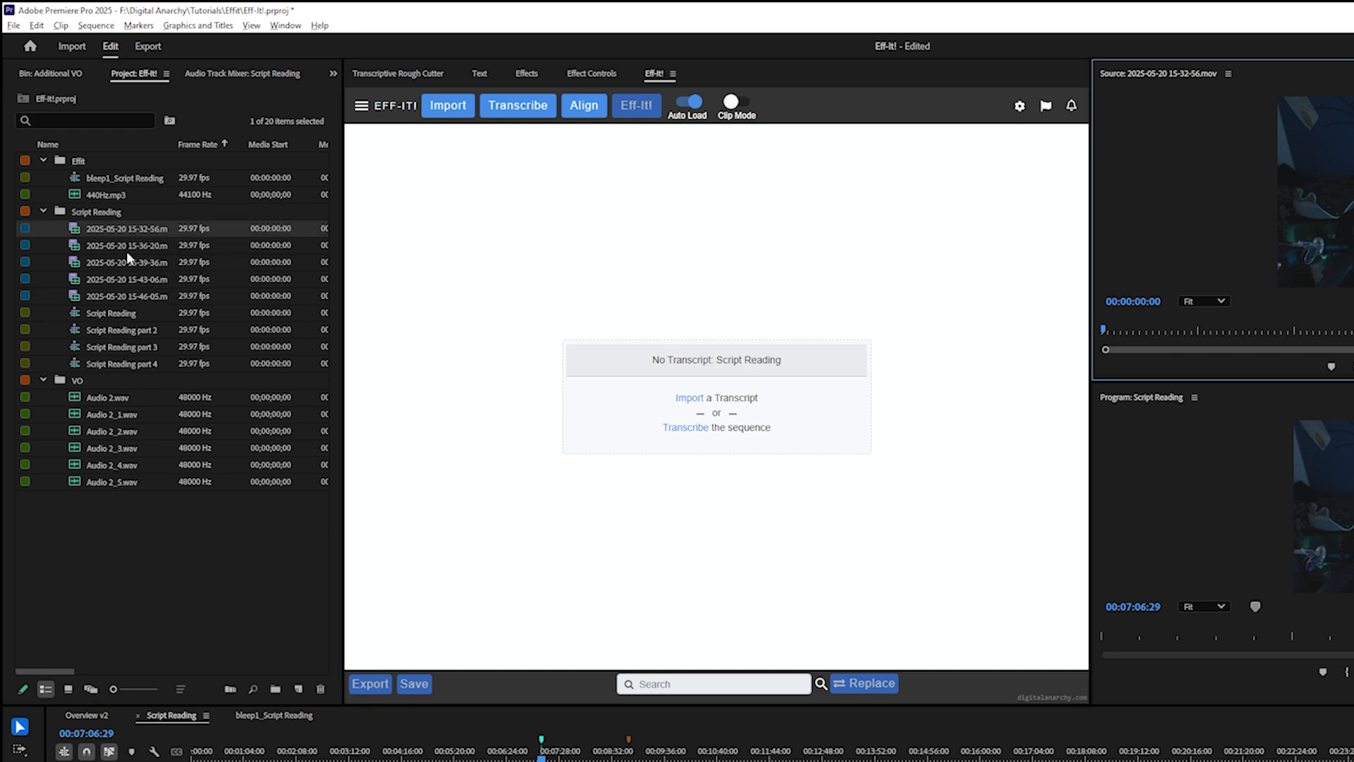
click(736, 102)
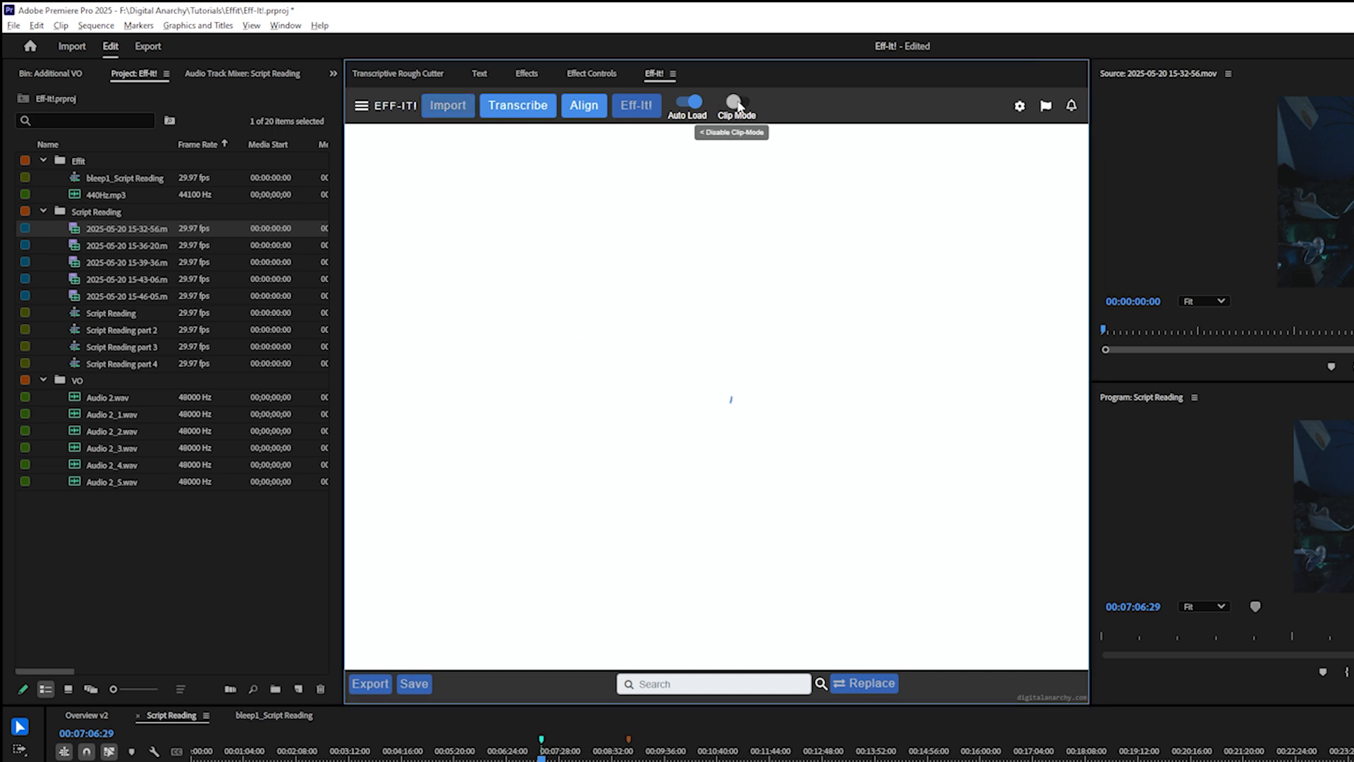
click(78, 312)
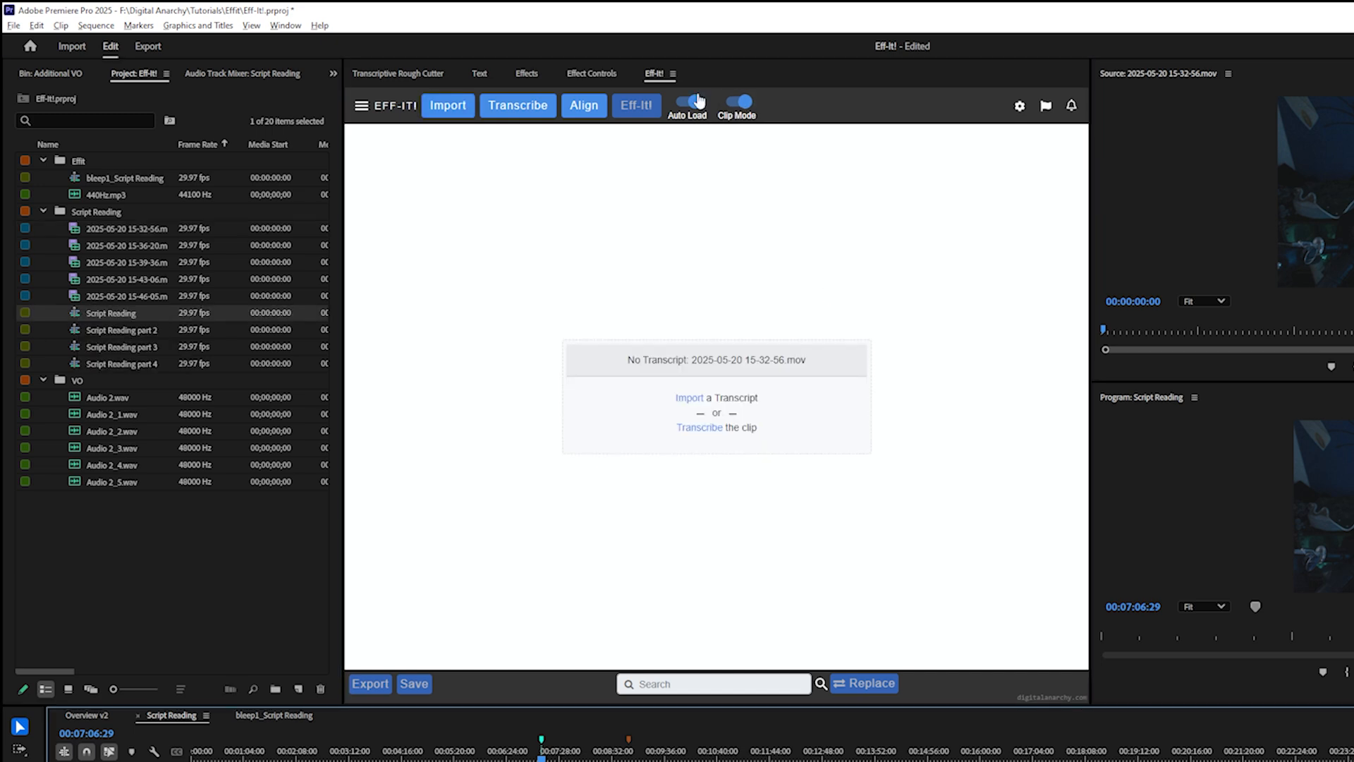
click(736, 102)
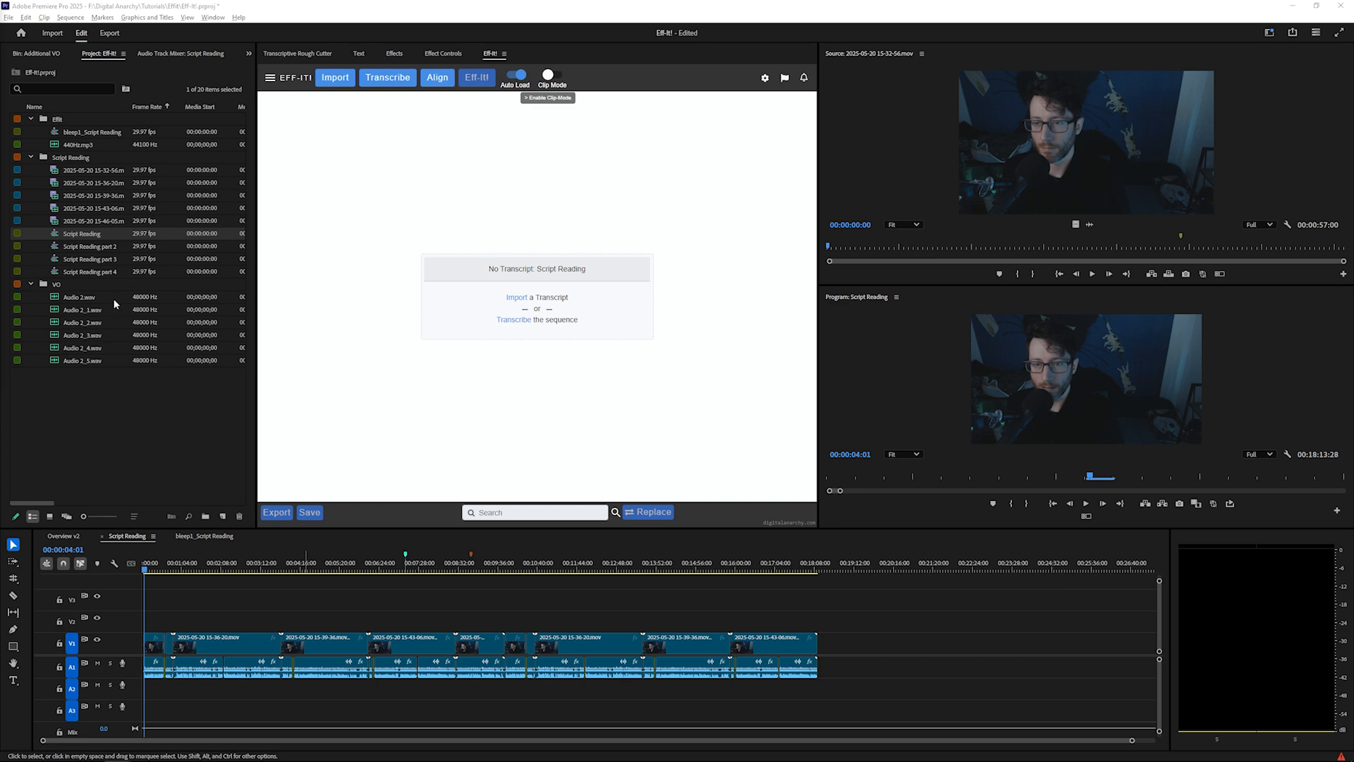
Set up a Plain Text transcript import in Eff-It! with Script Reading.txt as the source file
click(335, 77)
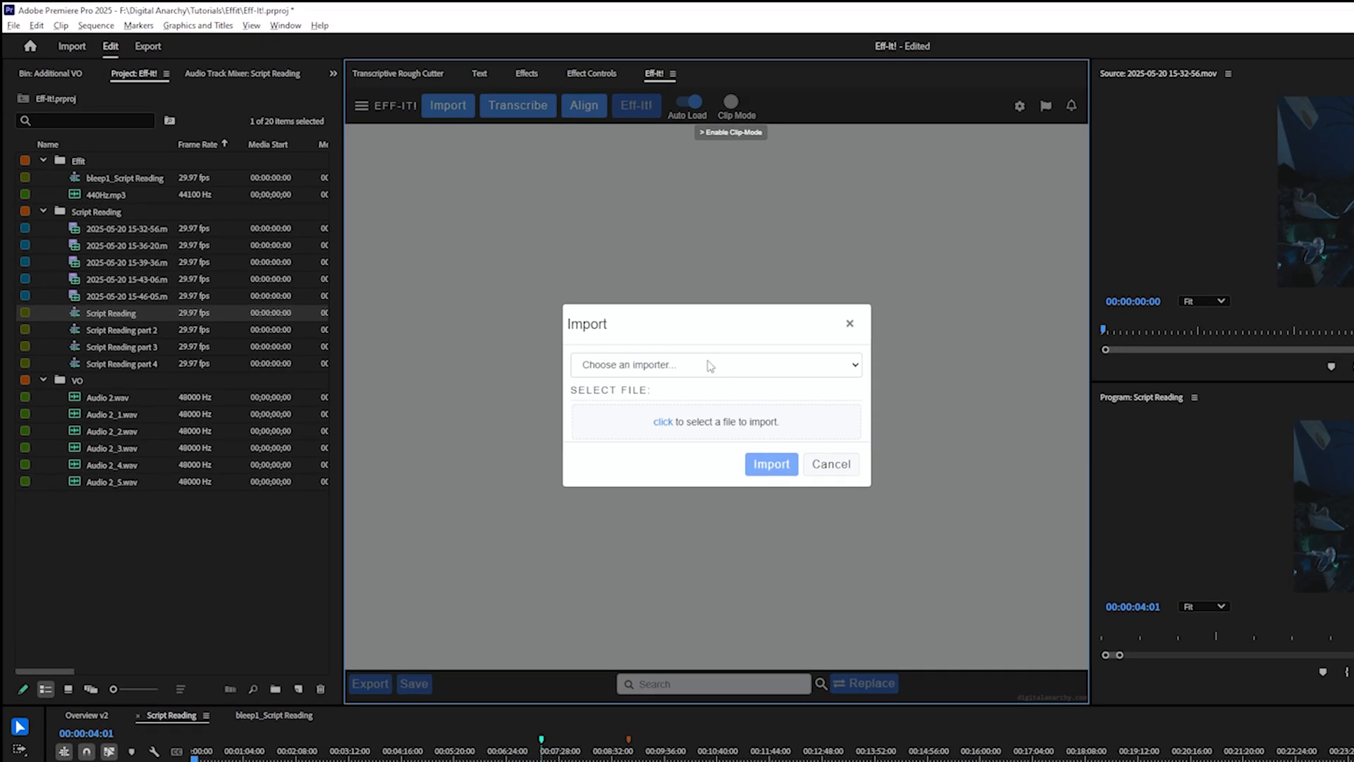
click(710, 364)
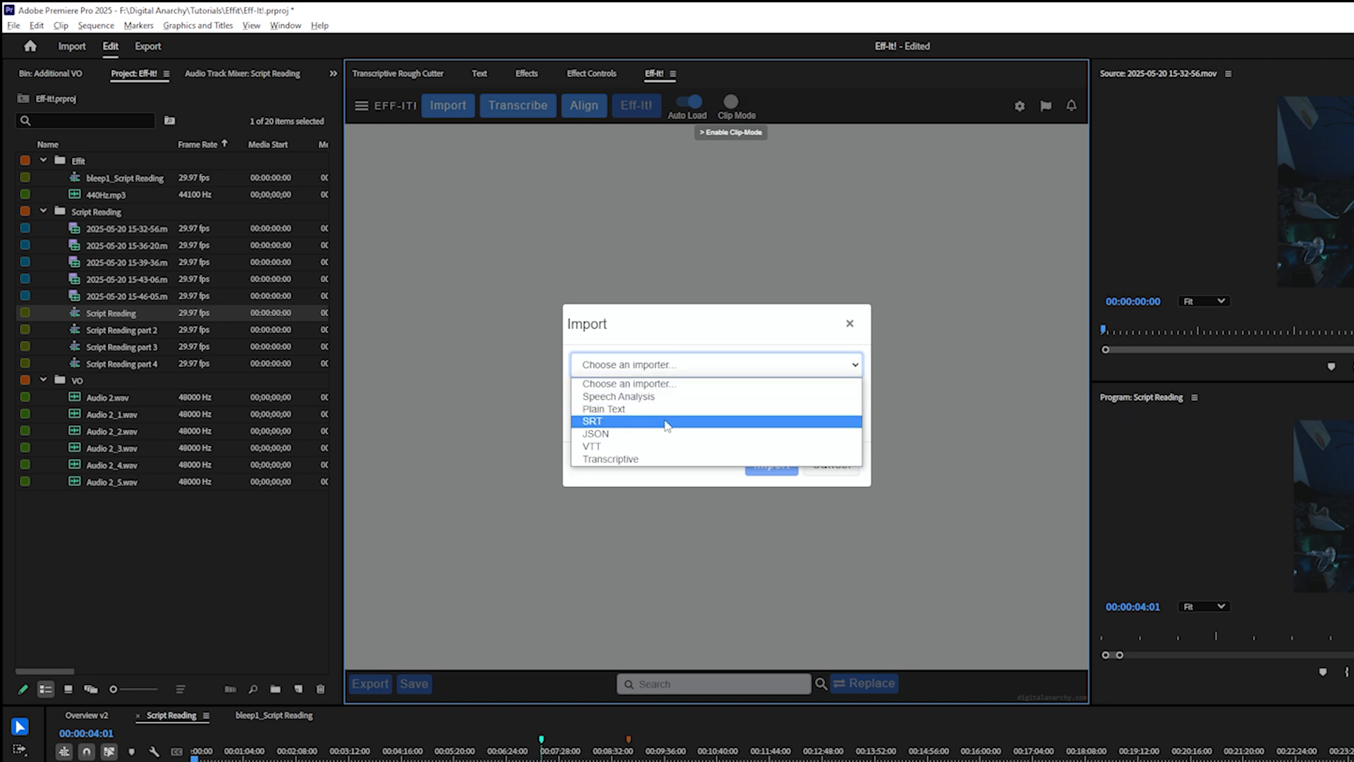
click(663, 408)
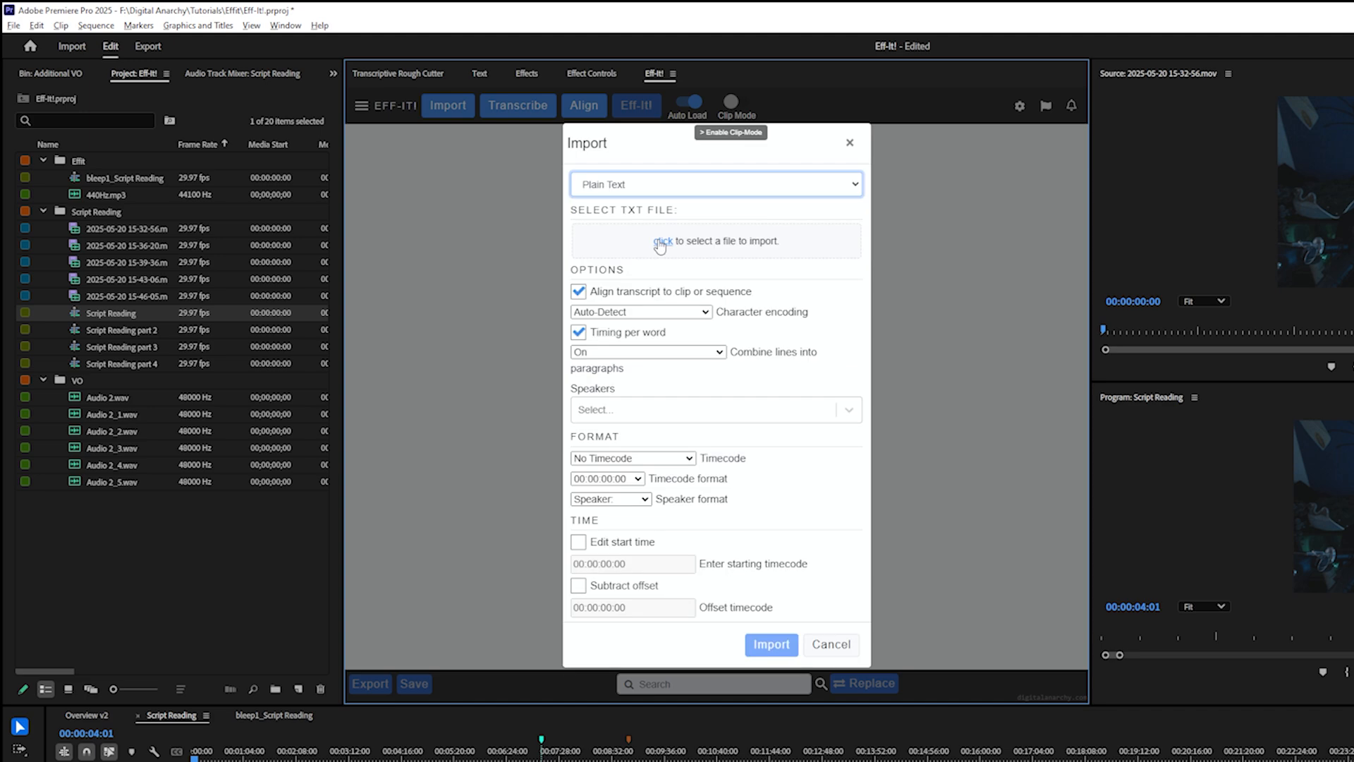
click(661, 242)
click(642, 199)
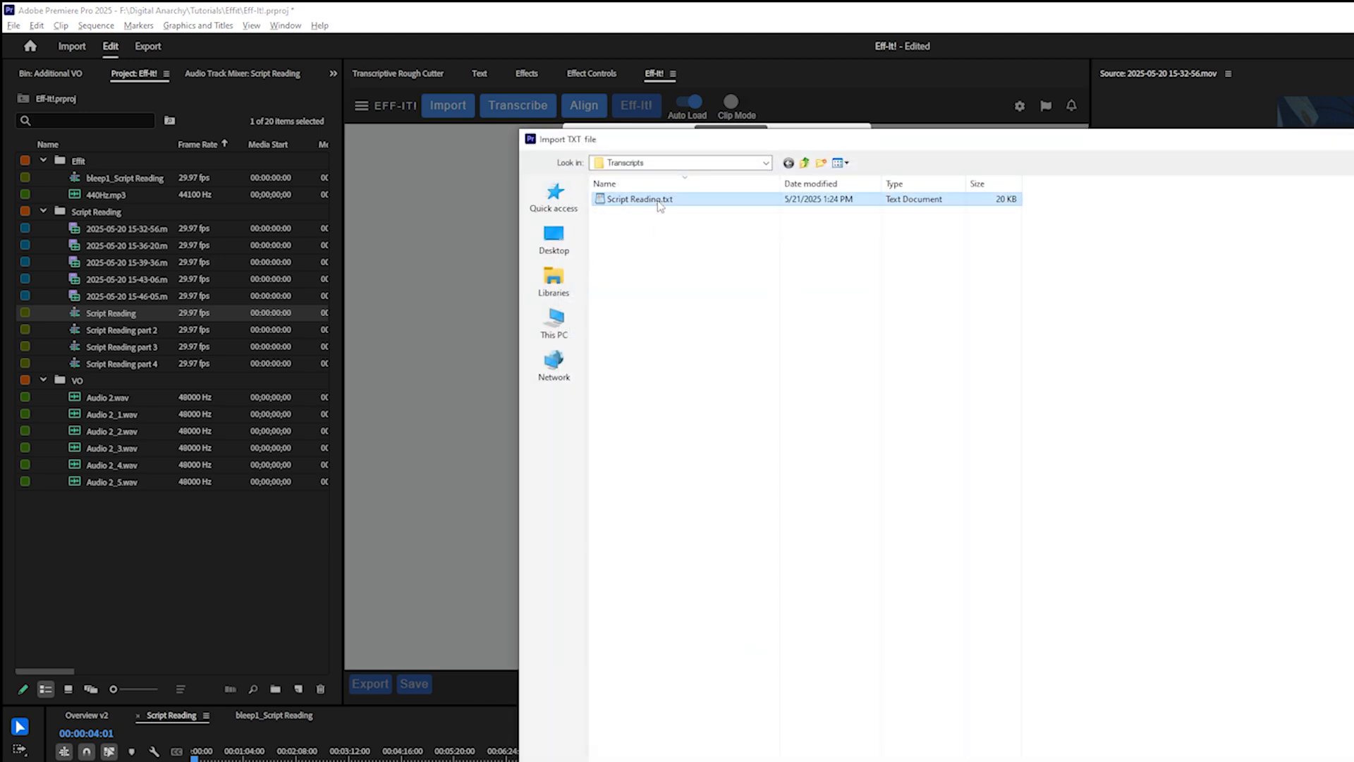
double_click(642, 199)
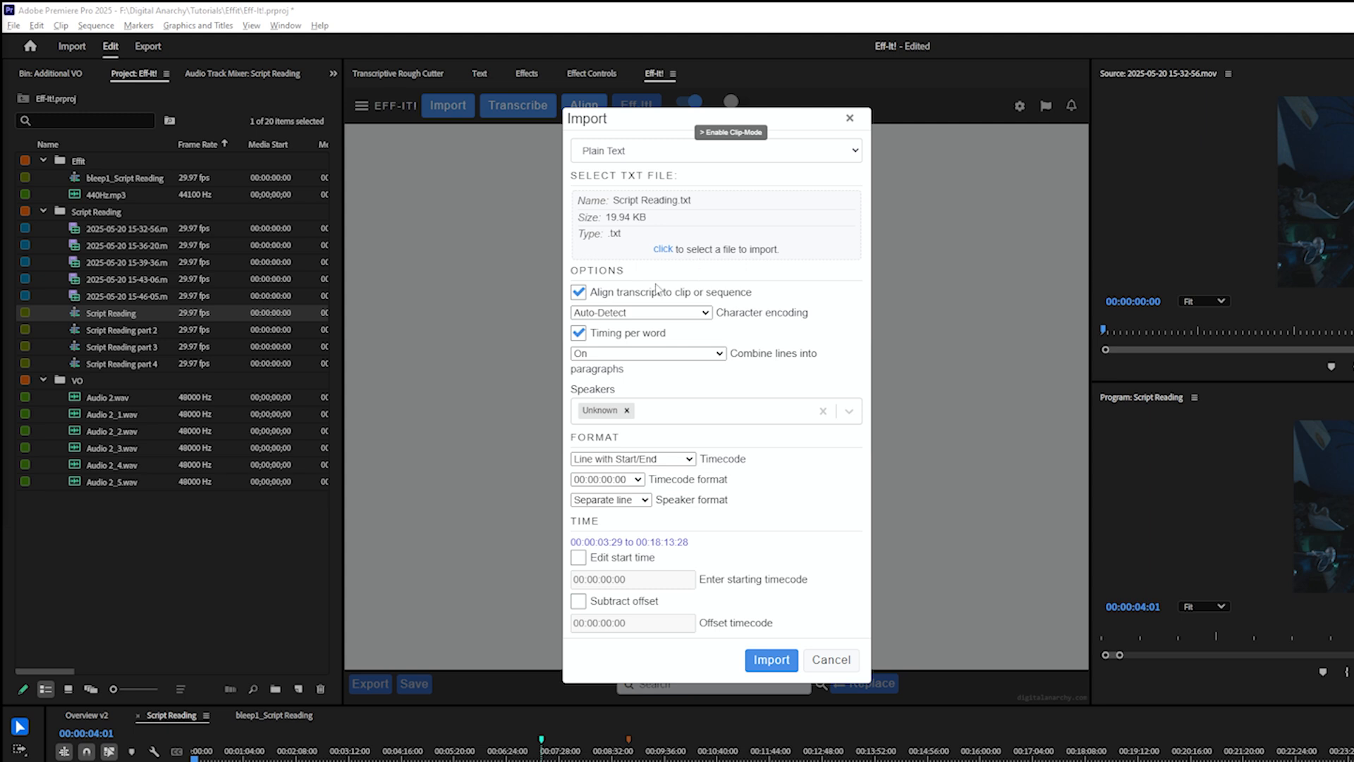
Keep combining lines into paragraphs on, enable aligning the transcript to the clip or sequence, and run the import
drag(599, 293, 774, 296)
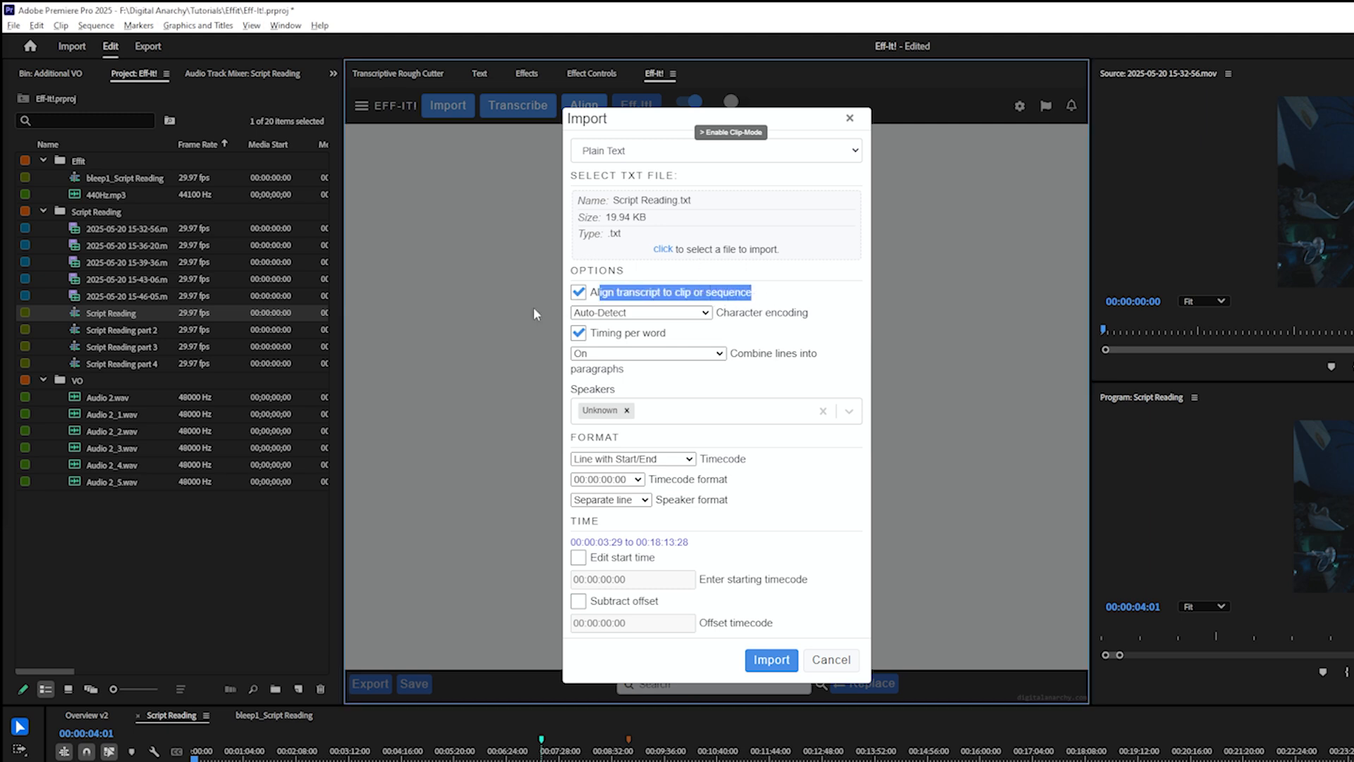
click(776, 666)
click(697, 348)
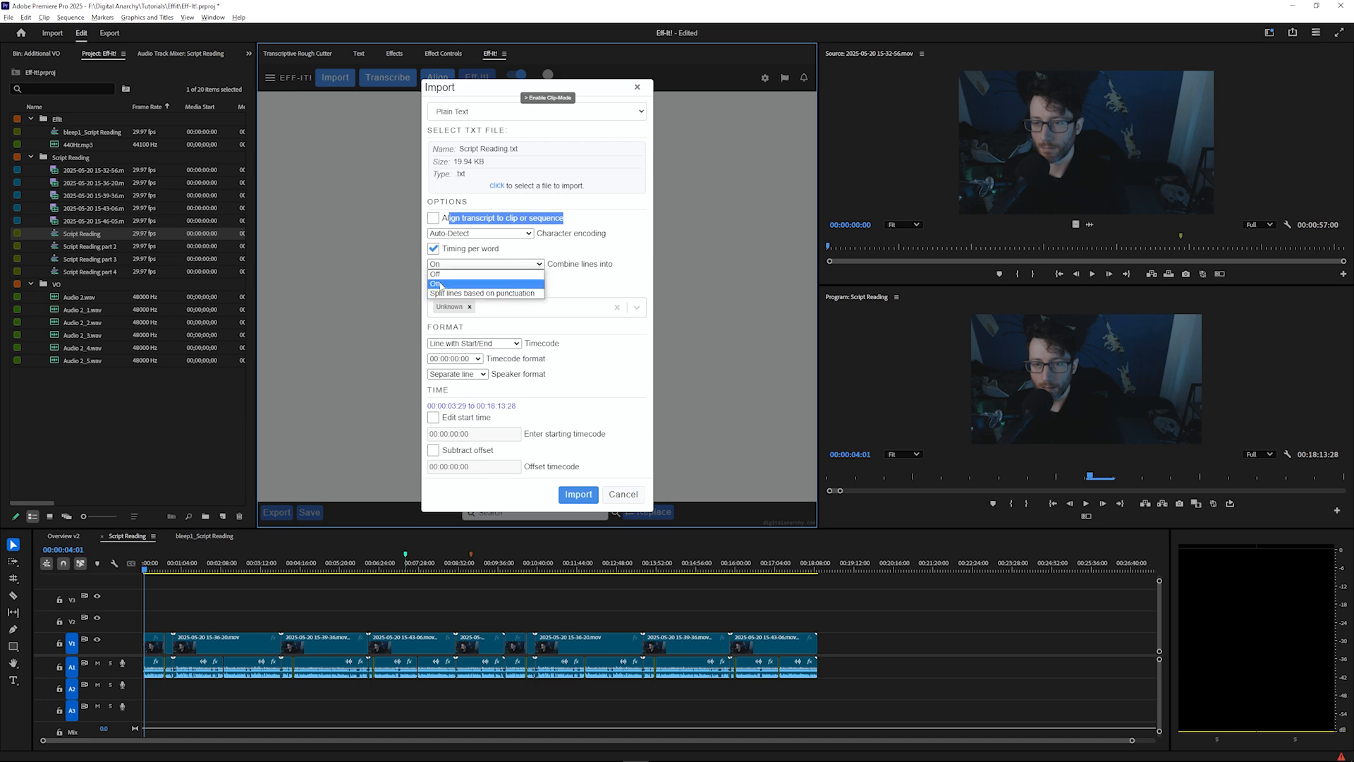
click(440, 284)
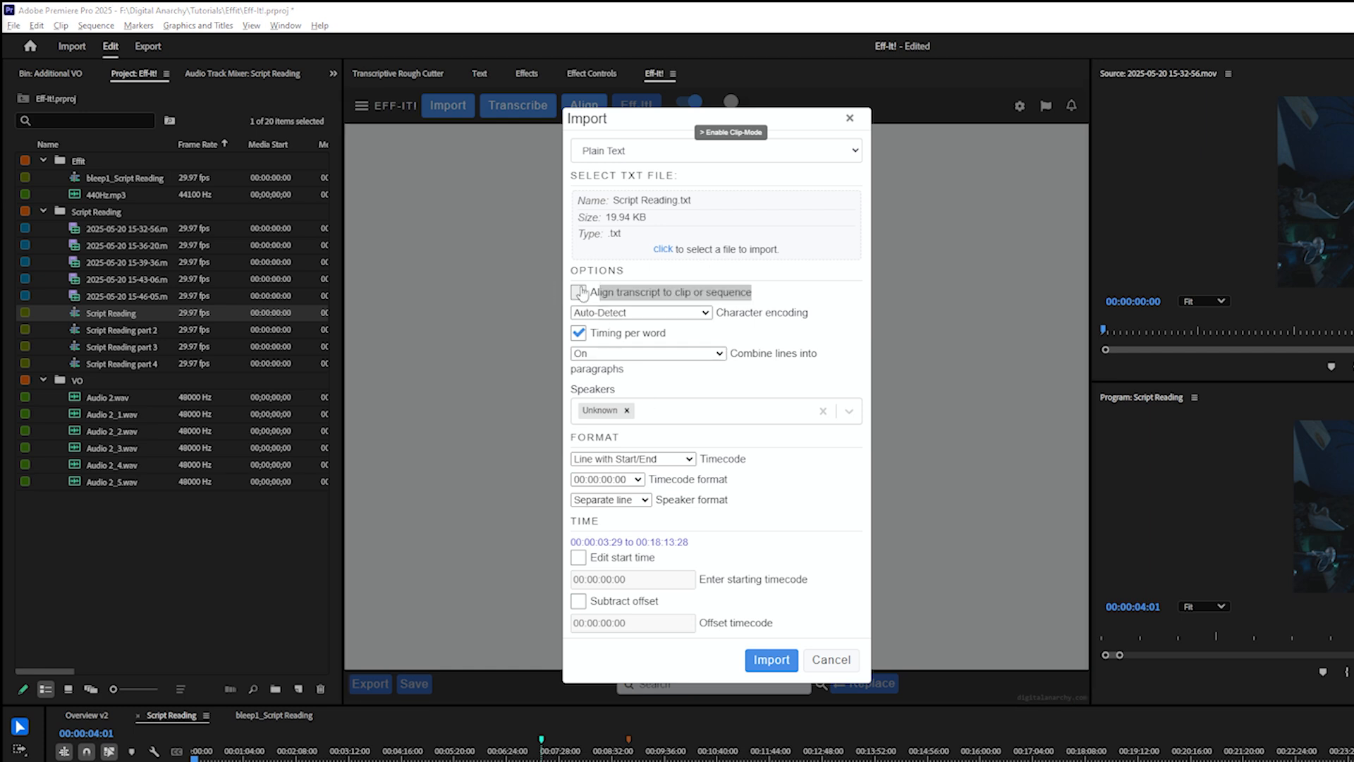
click(606, 293)
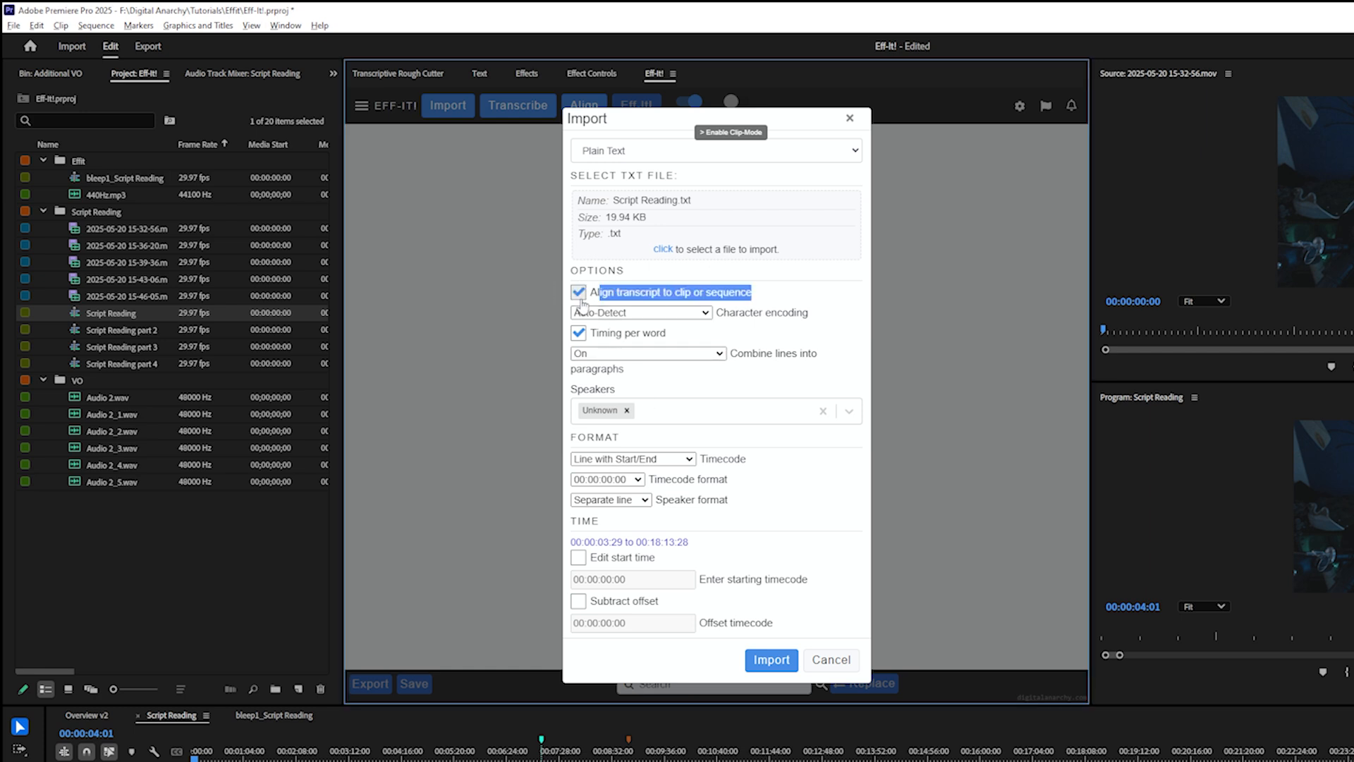
click(770, 660)
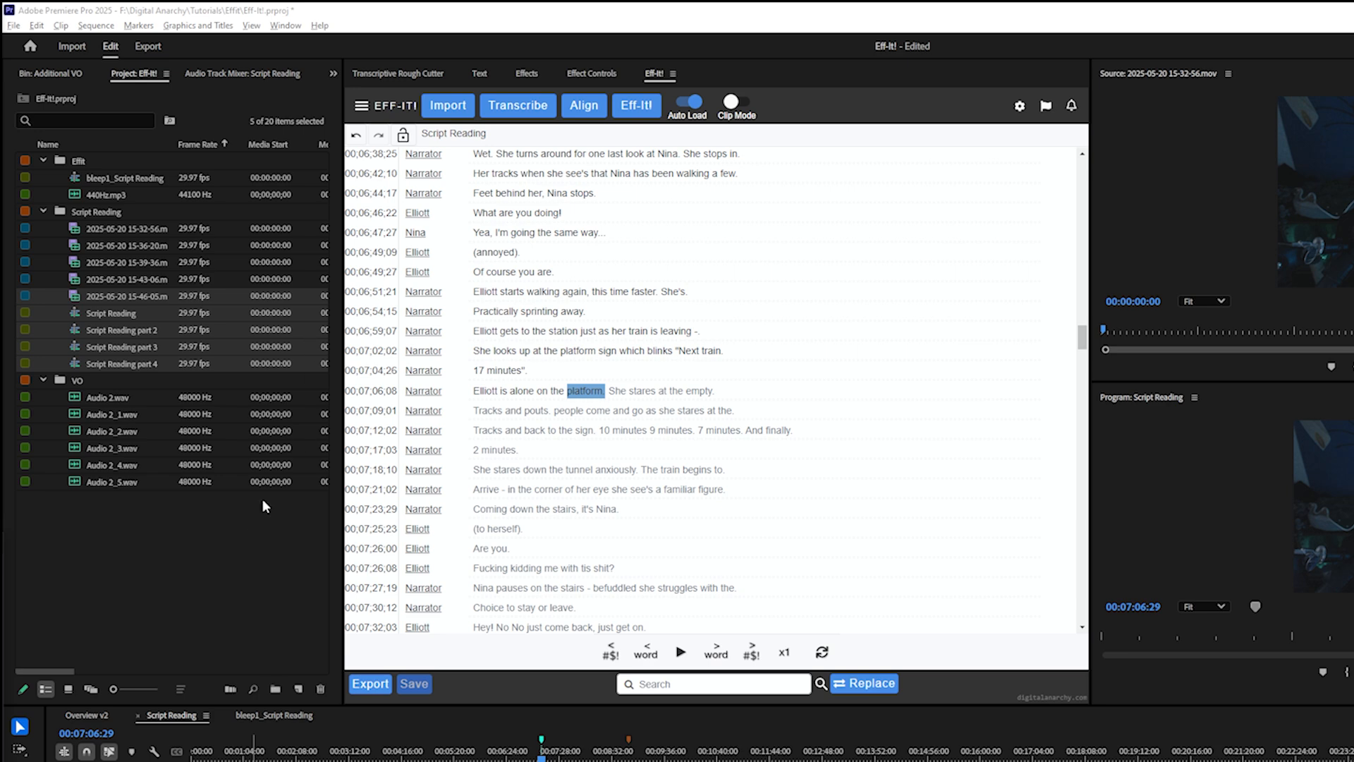
click(158, 534)
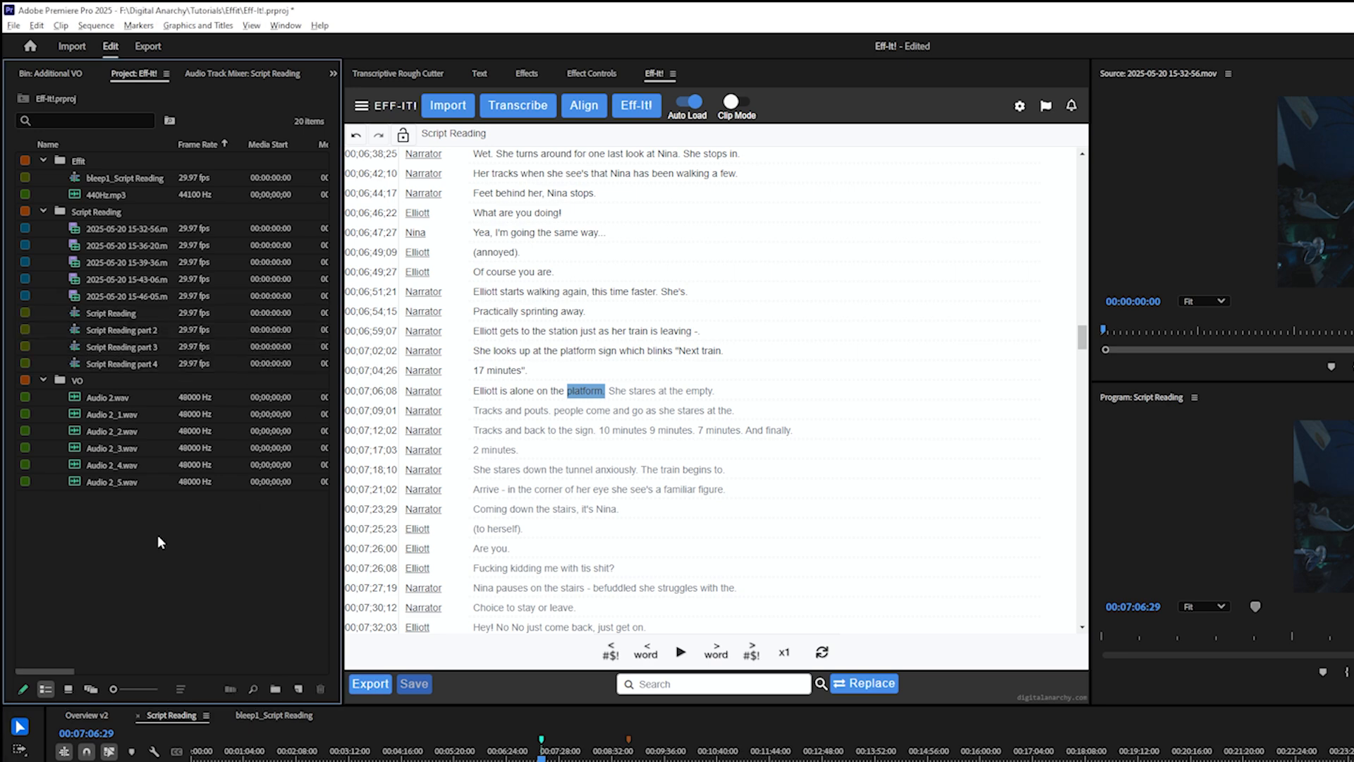
click(435, 108)
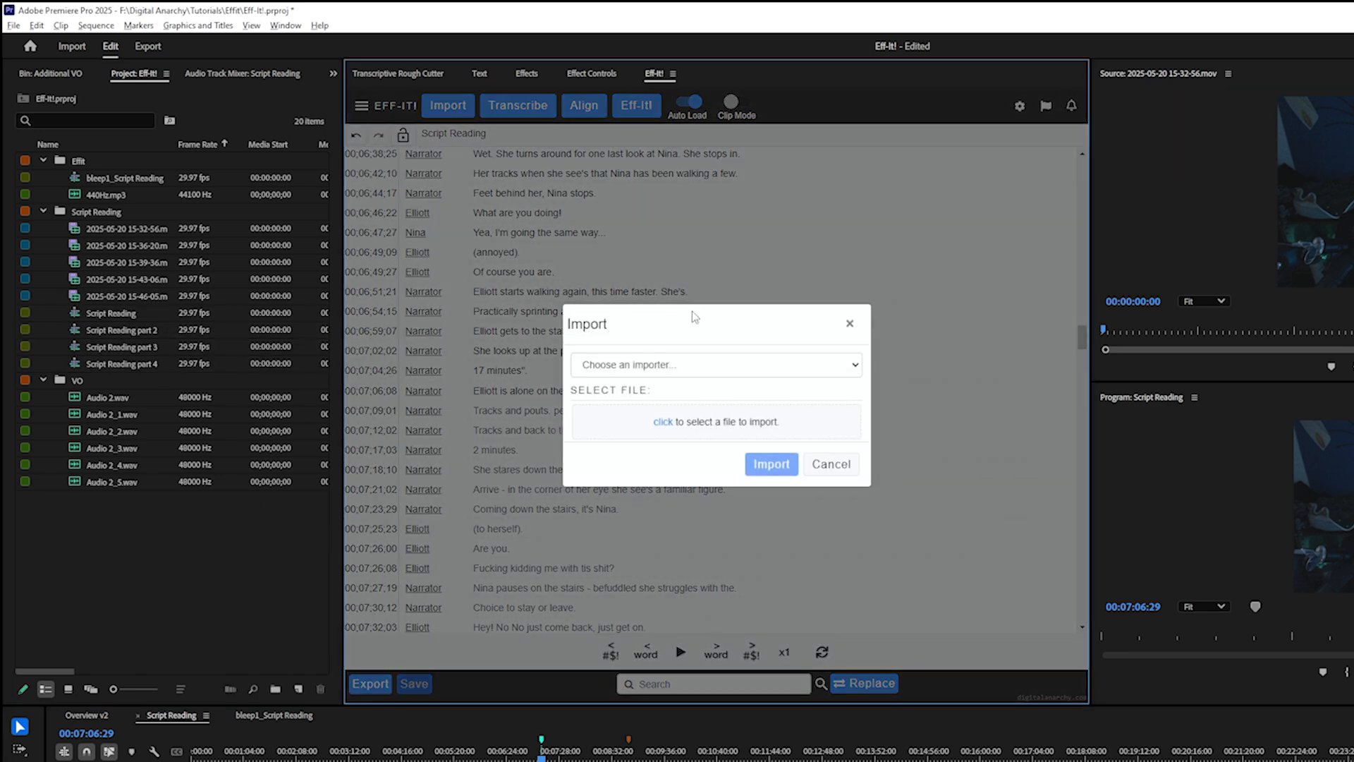
click(649, 365)
click(649, 409)
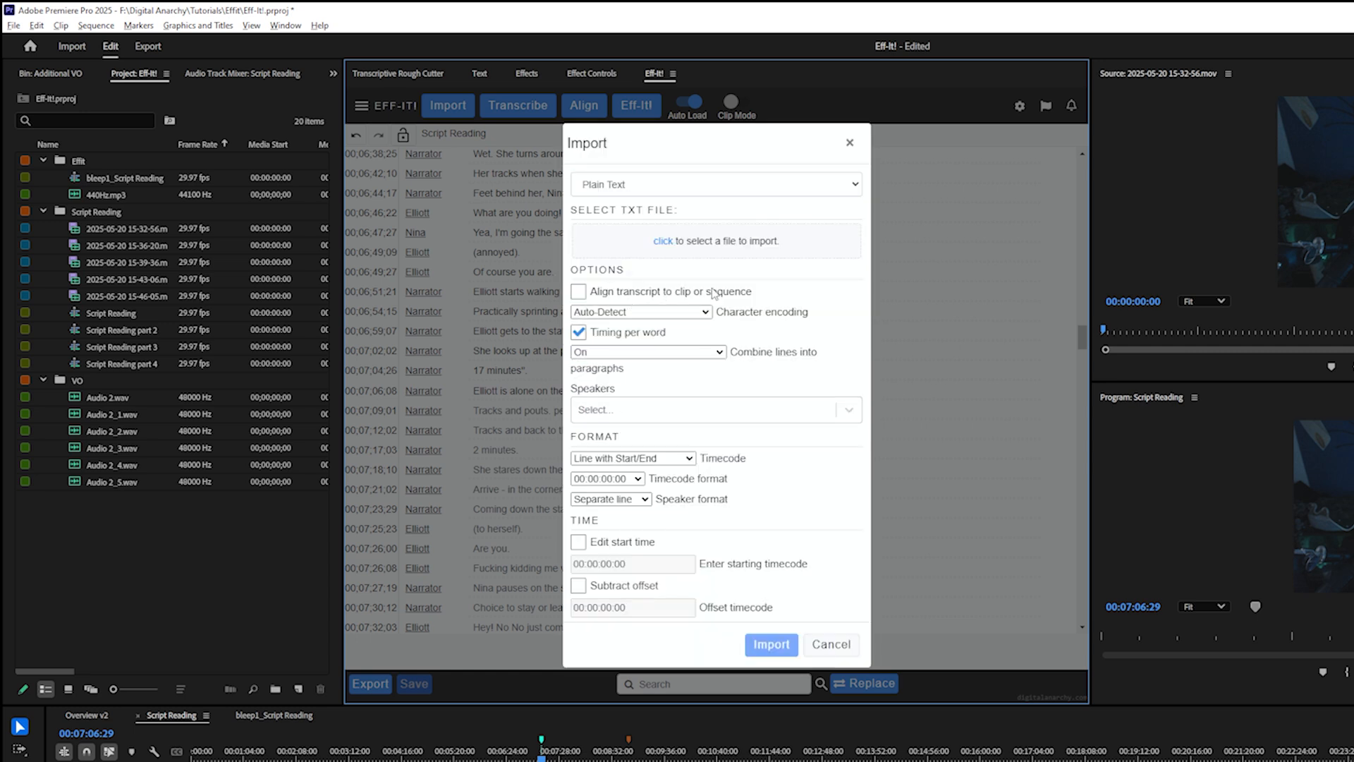
click(829, 644)
drag(64, 300, 126, 363)
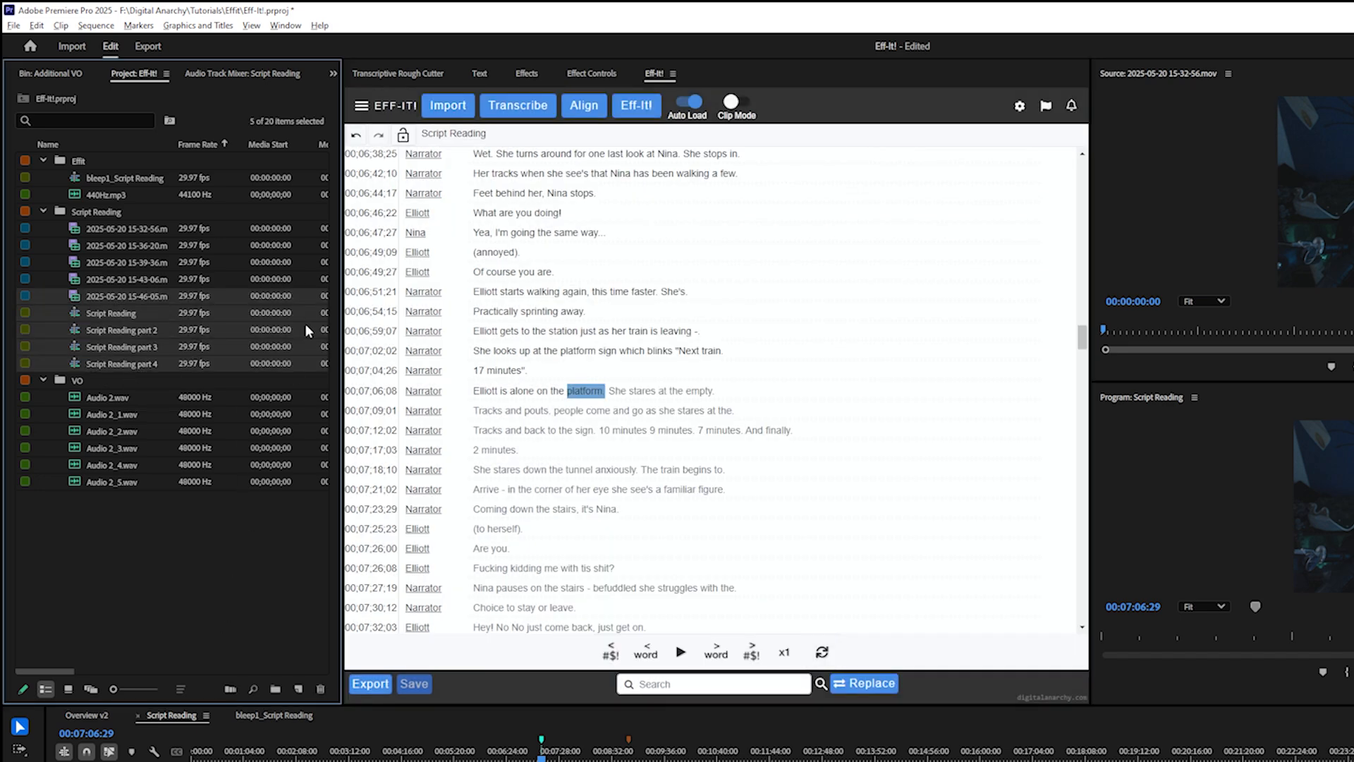
click(362, 106)
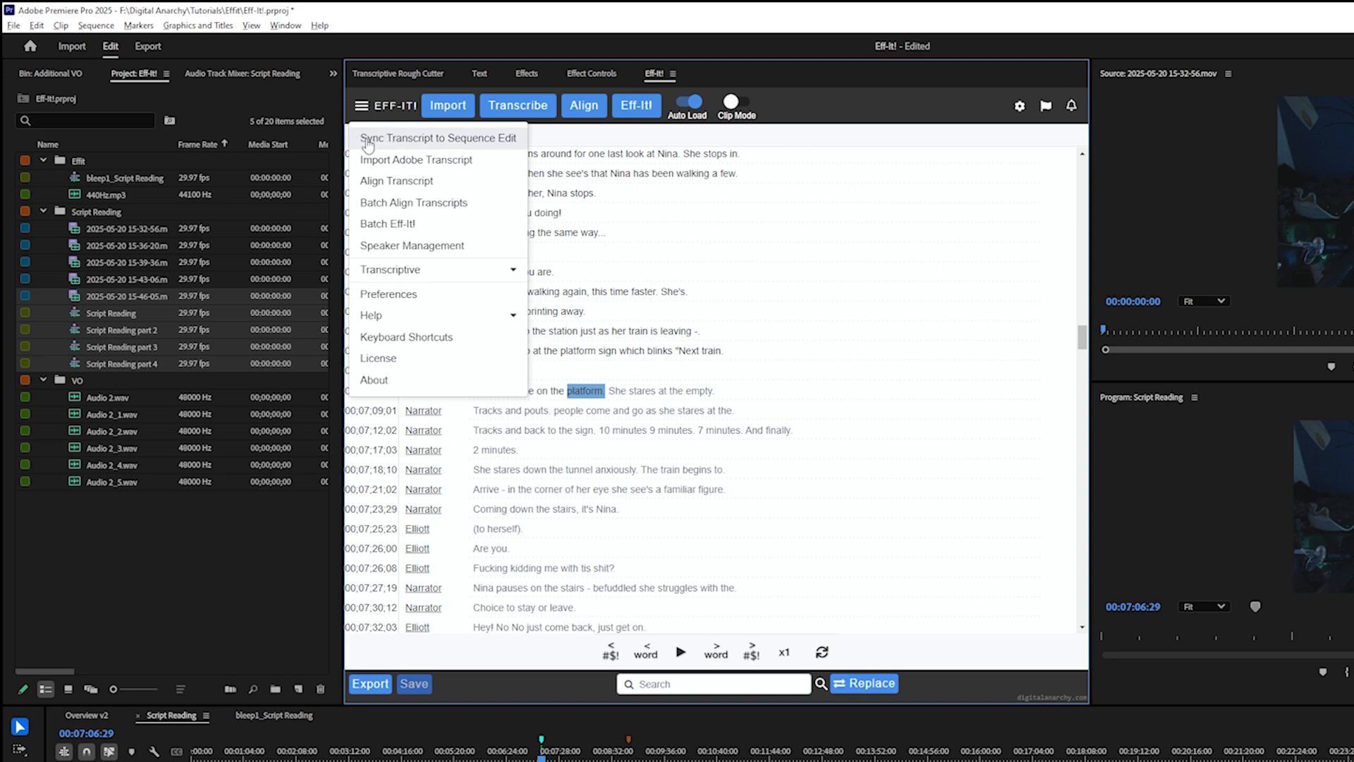
click(405, 209)
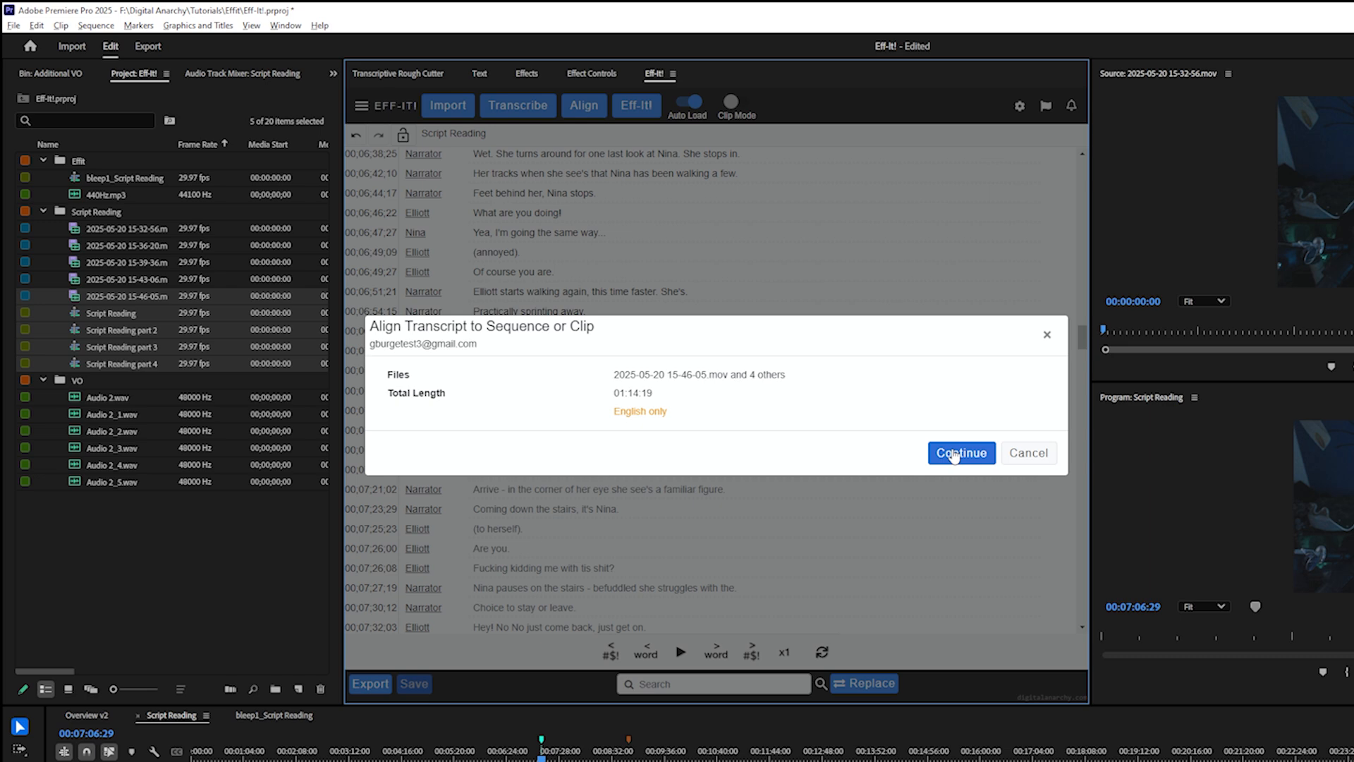
click(959, 453)
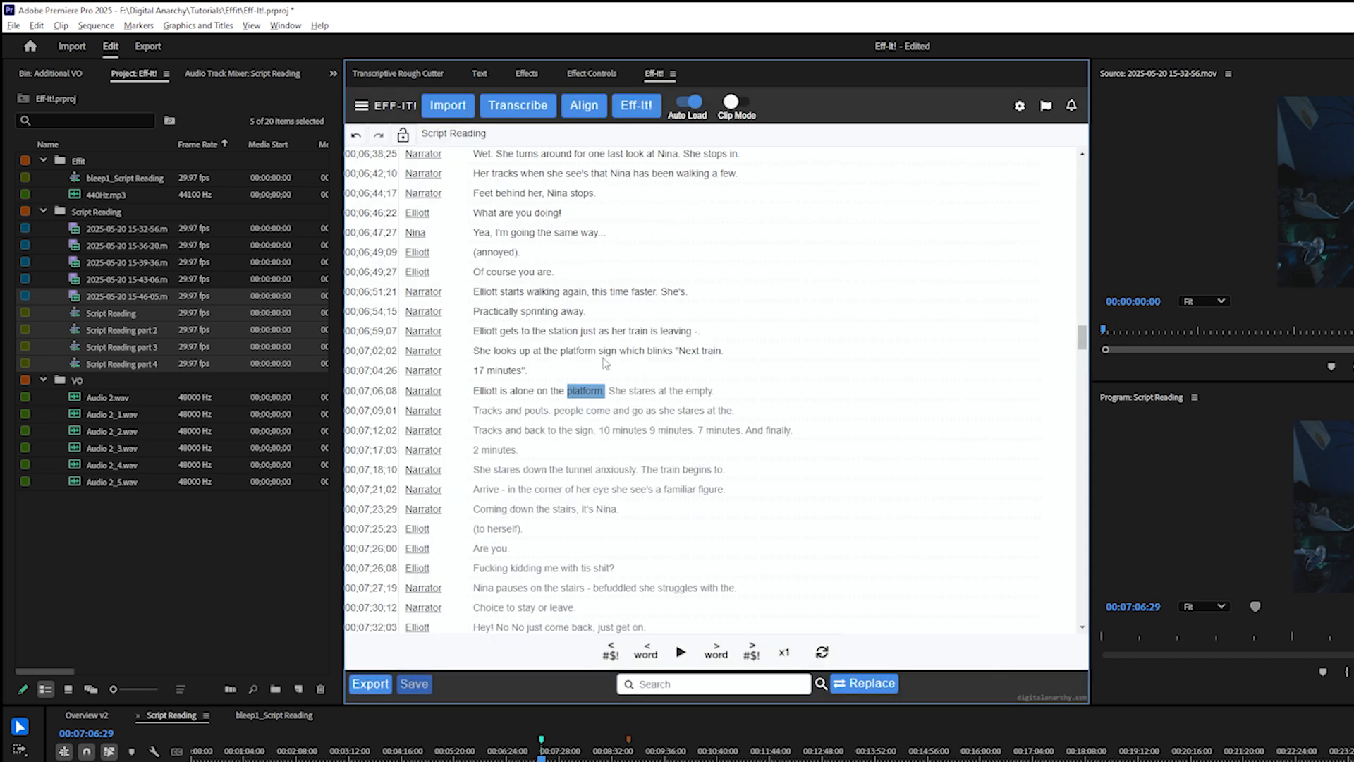
Check the transcript's timing by playing the "alone on the platform" line and jumping to "course" in "Of course you are."
click(486, 390)
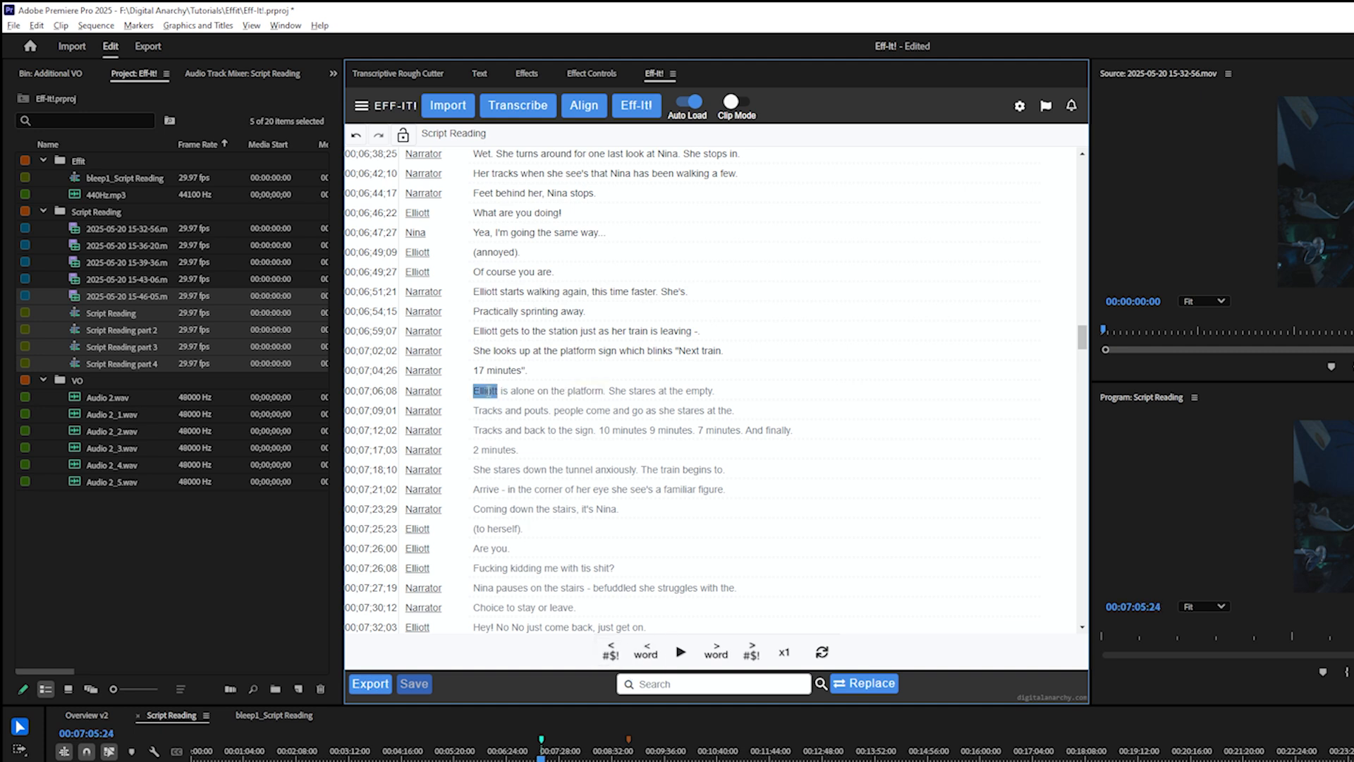
click(681, 652)
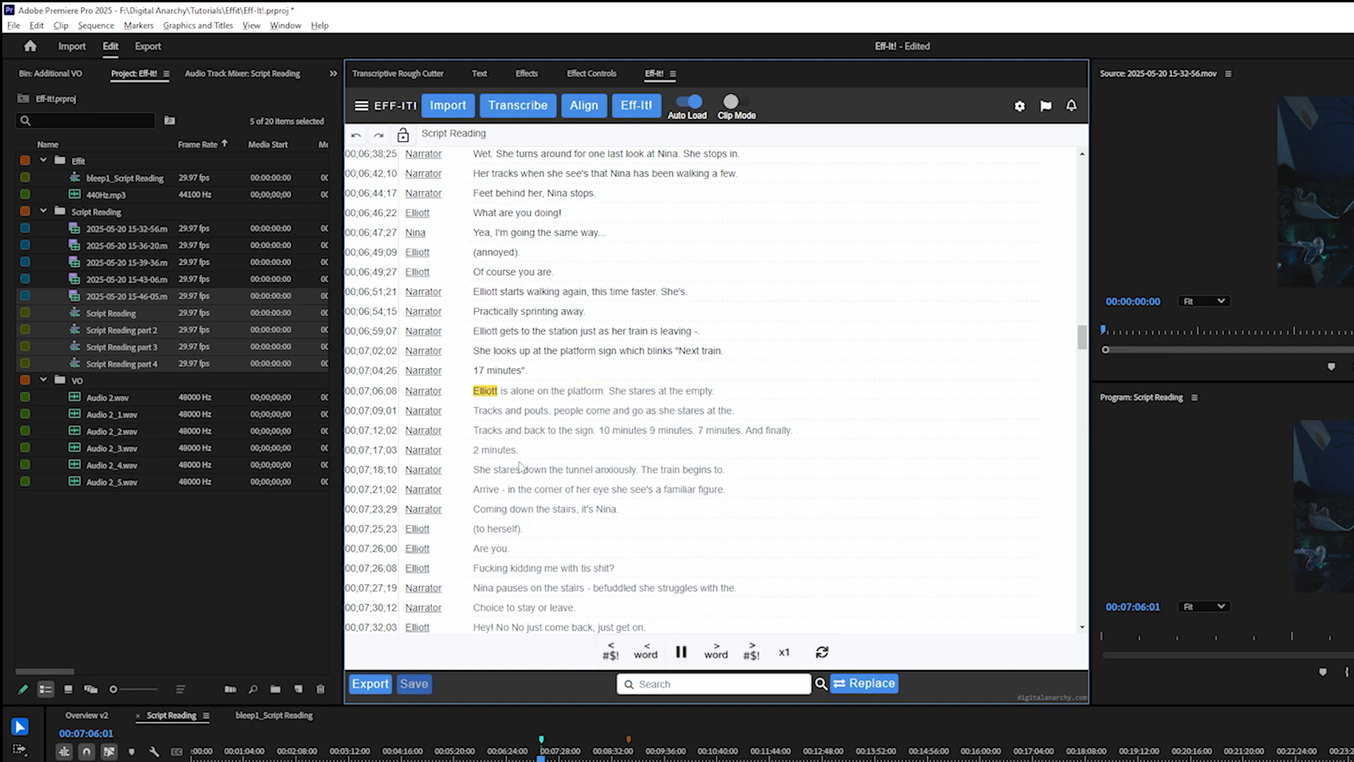
click(676, 657)
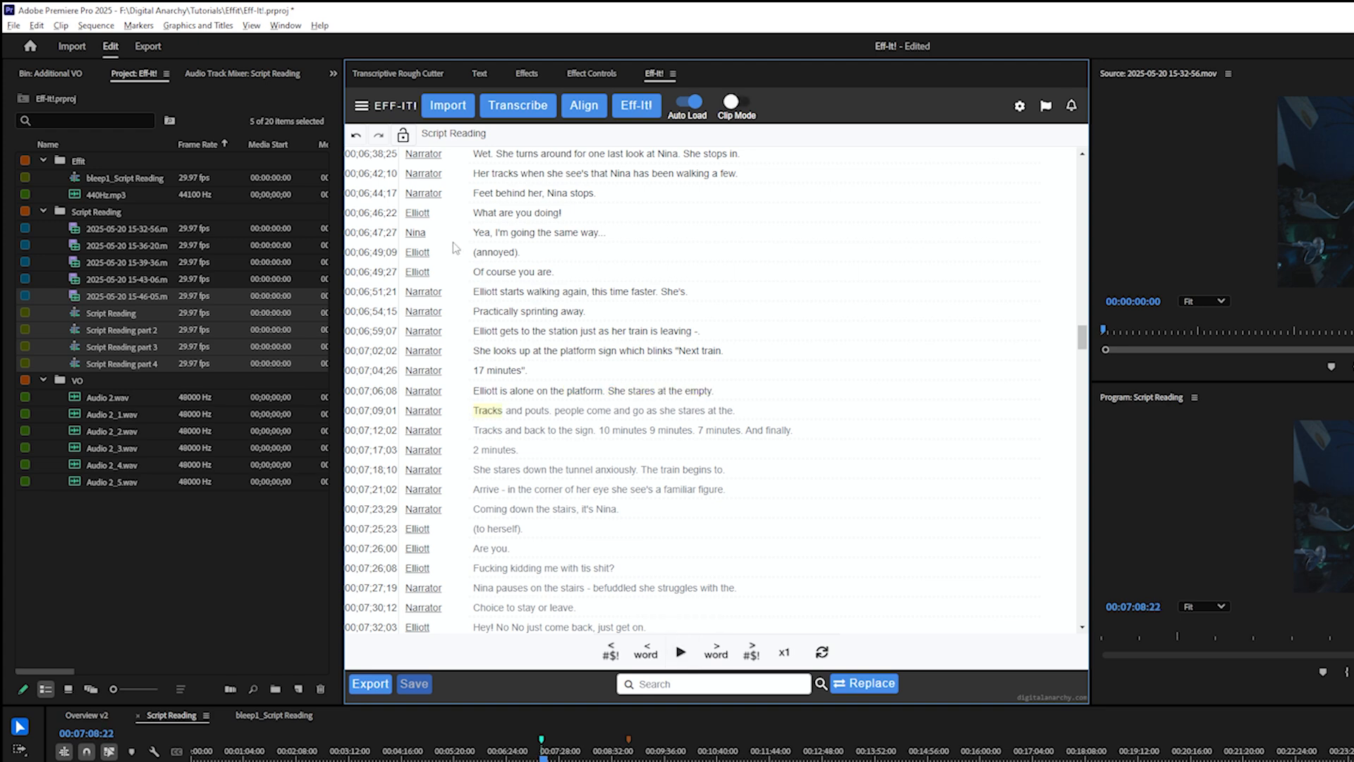
double_click(491, 274)
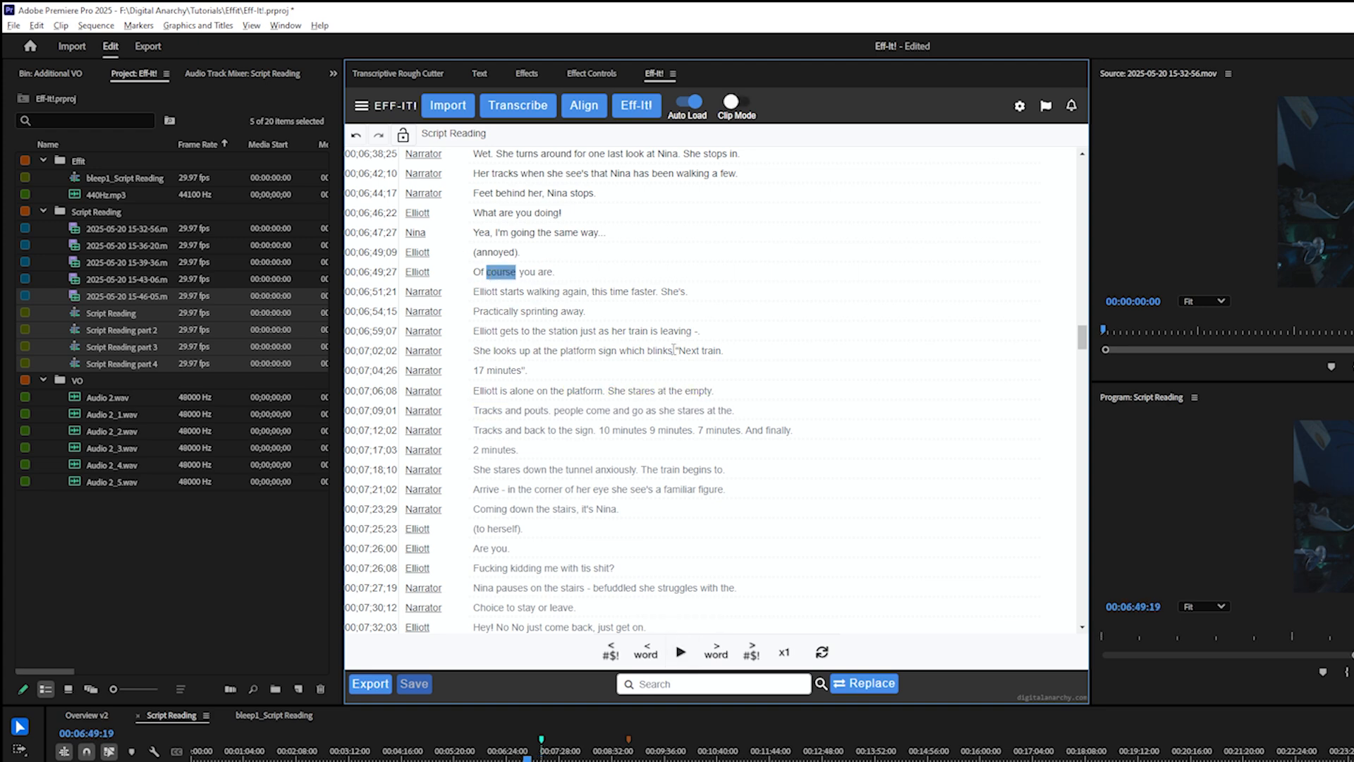
scroll(673, 348, down, 5)
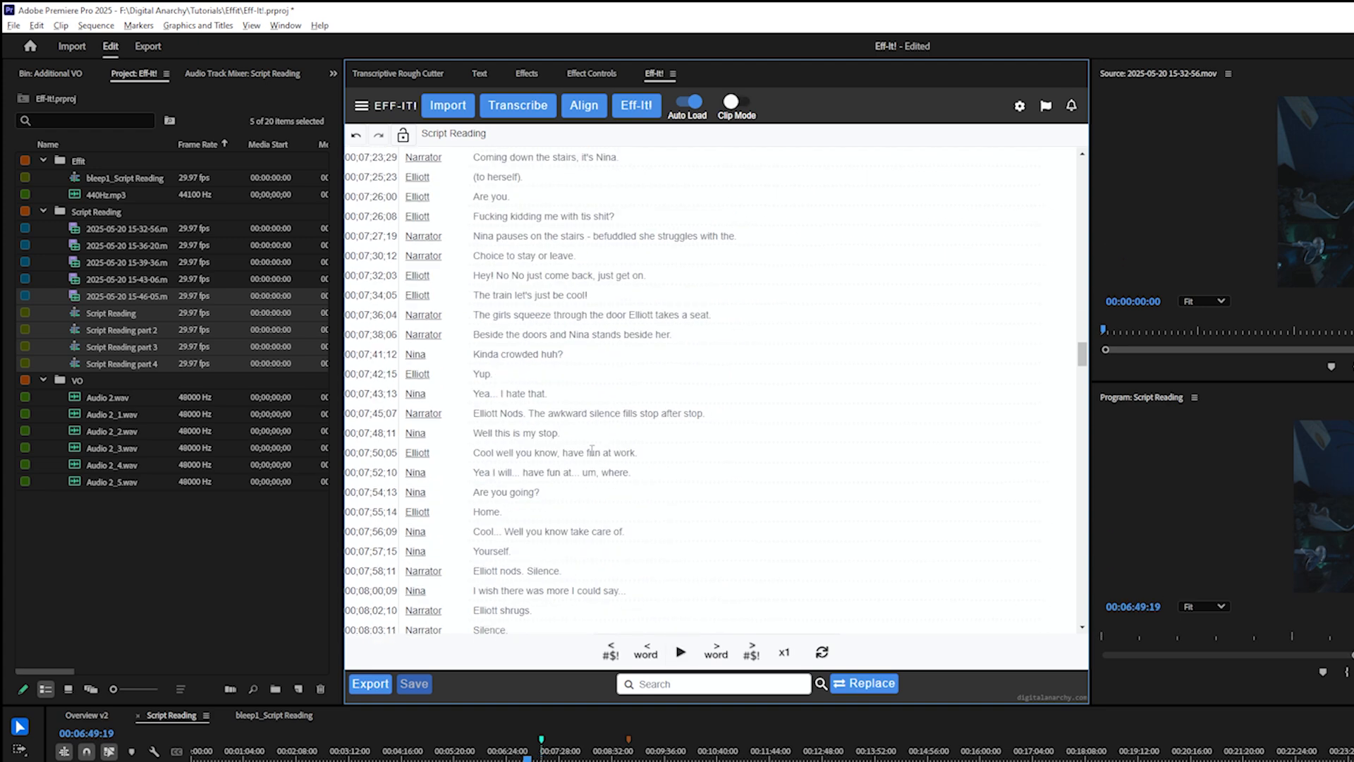
Check the transcript's timing by jumping to words in the "awkward silence", "Waves goodbye" and "across the platform" lines
click(564, 414)
scroll(557, 437, down, 3)
click(560, 477)
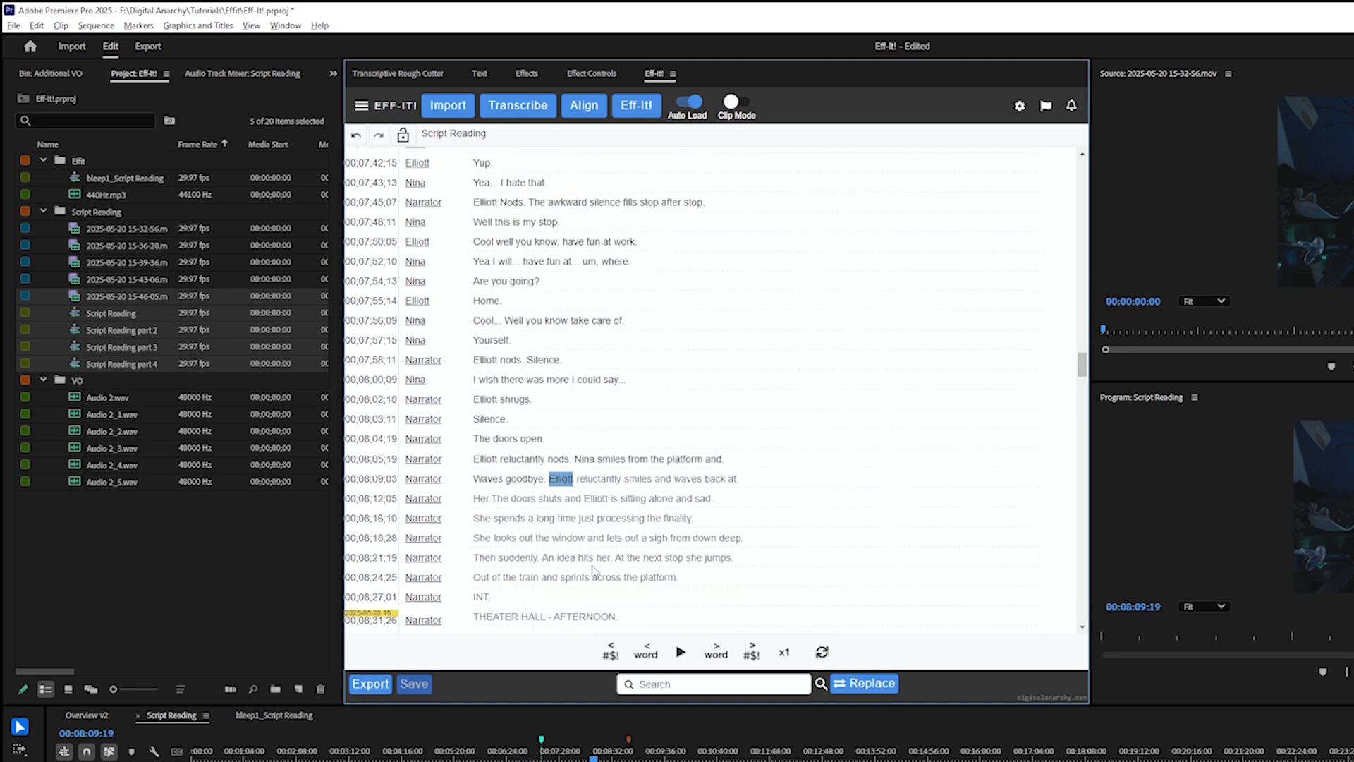
click(595, 577)
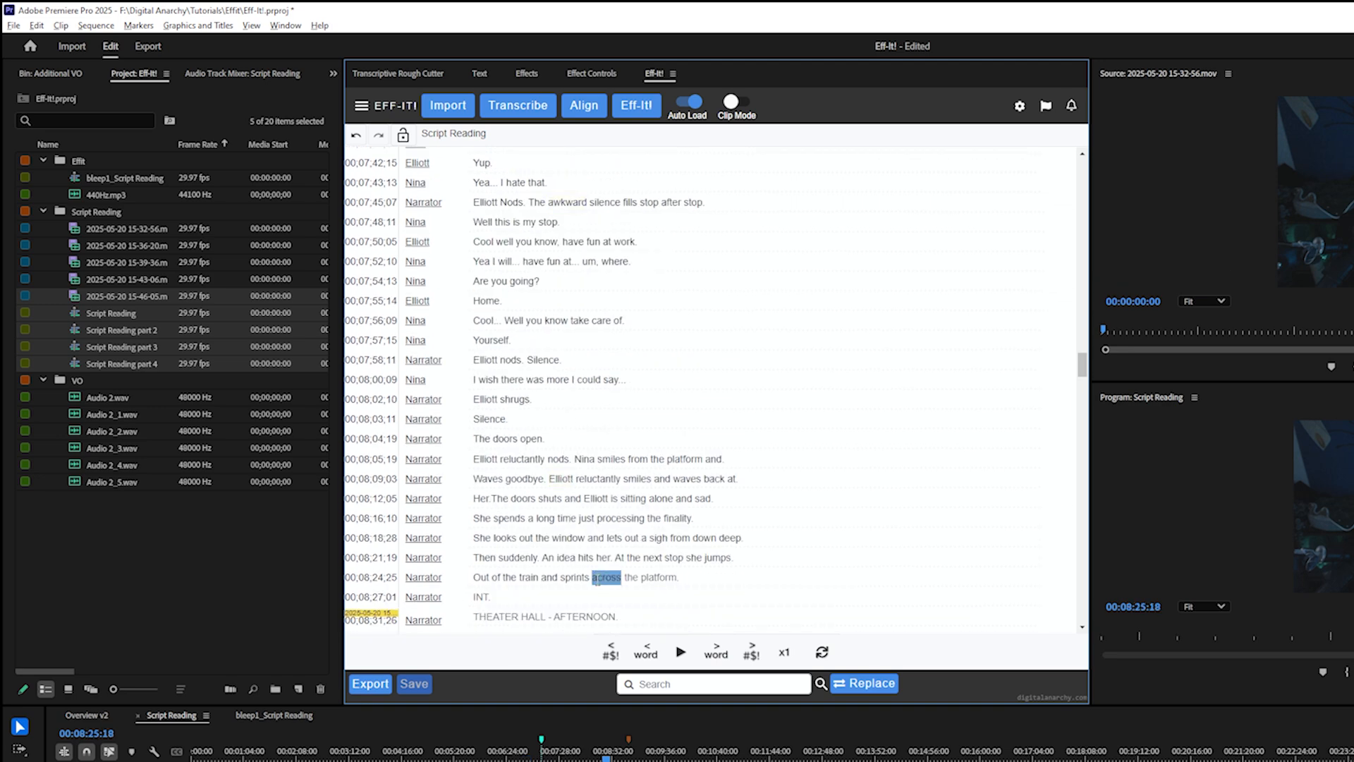
Review the flagged words list, sound source and caption options, and save the bleep settings
click(1047, 106)
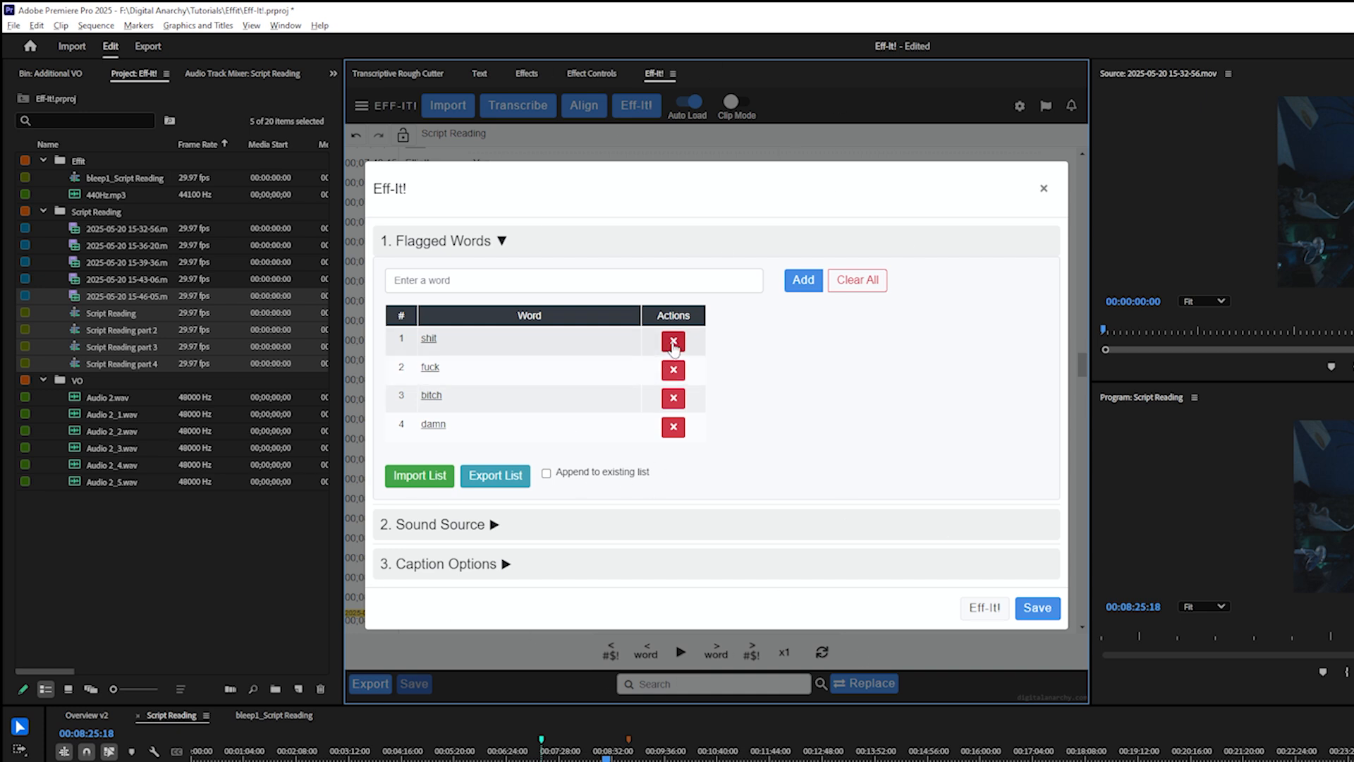
click(410, 286)
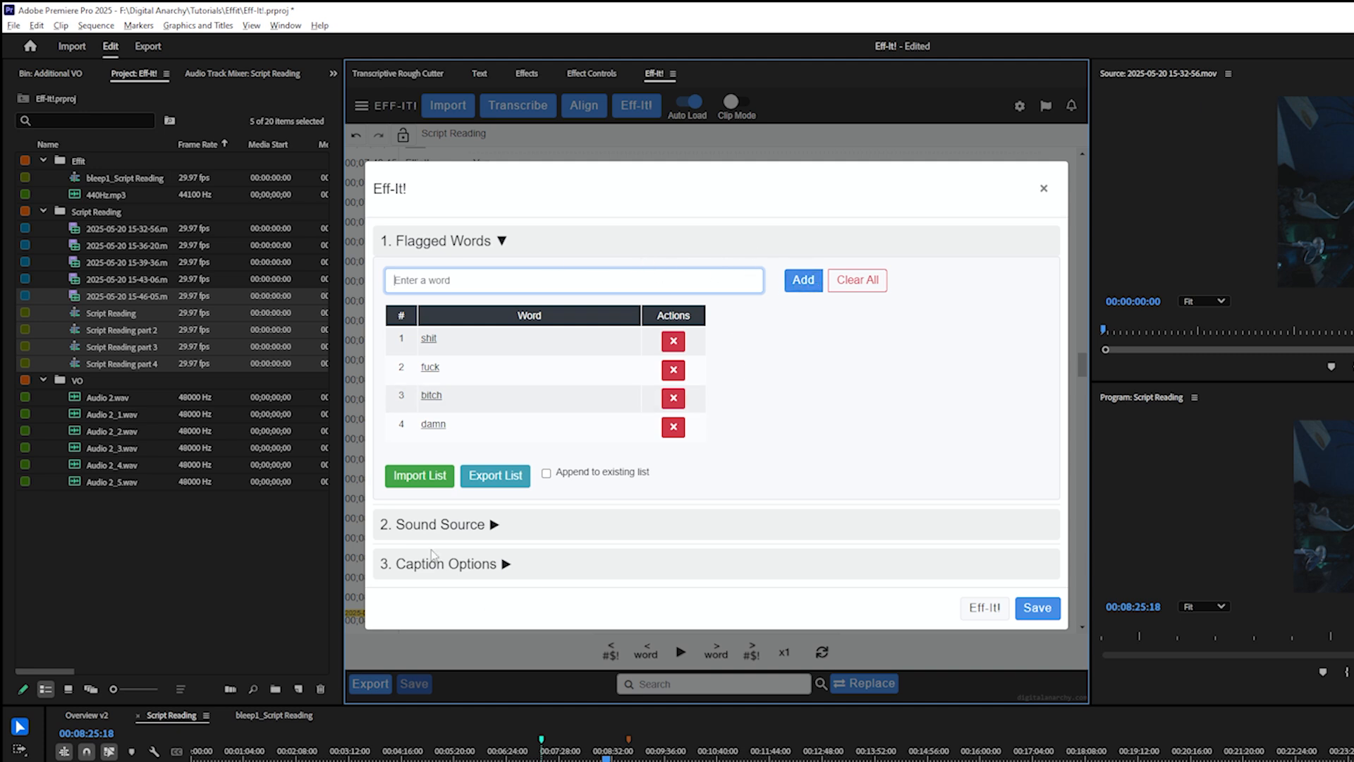
click(487, 530)
scroll(606, 416, down, 1)
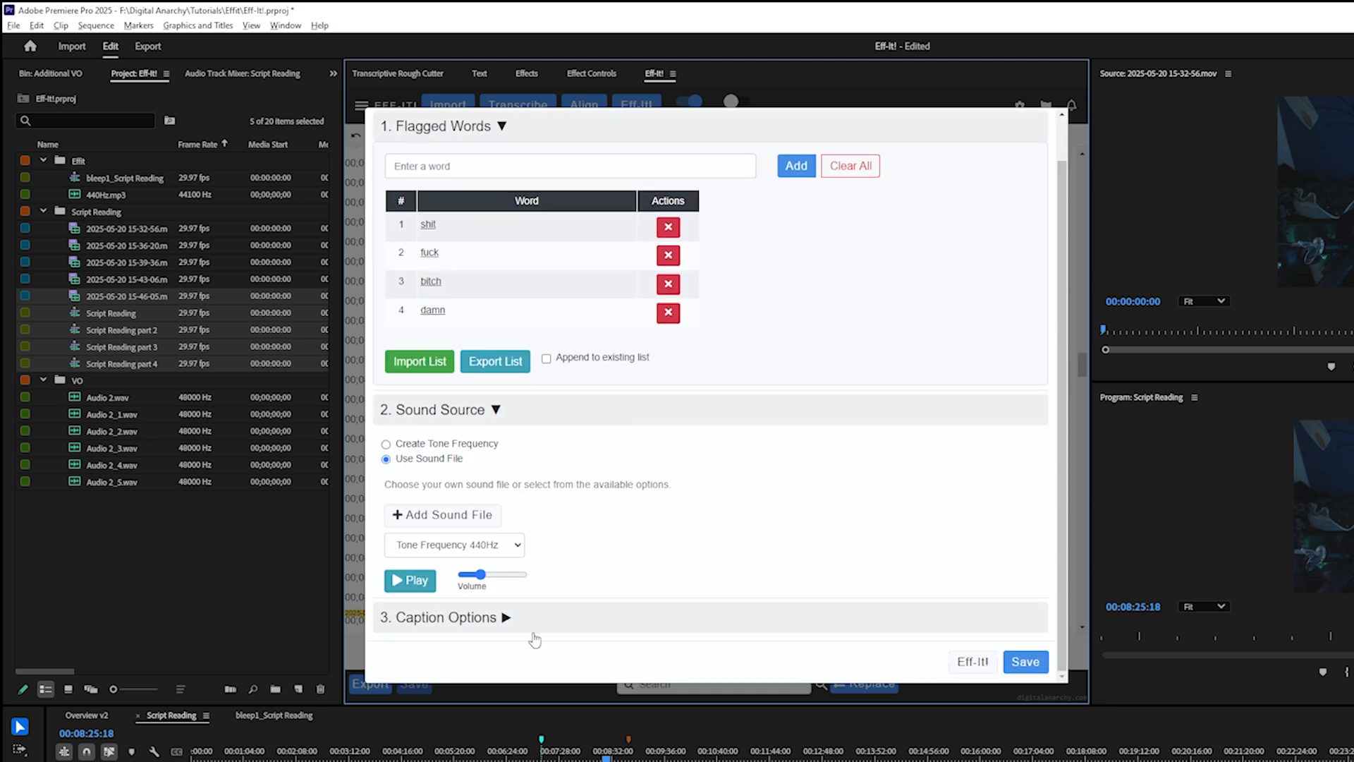
click(505, 618)
scroll(728, 389, down, 2)
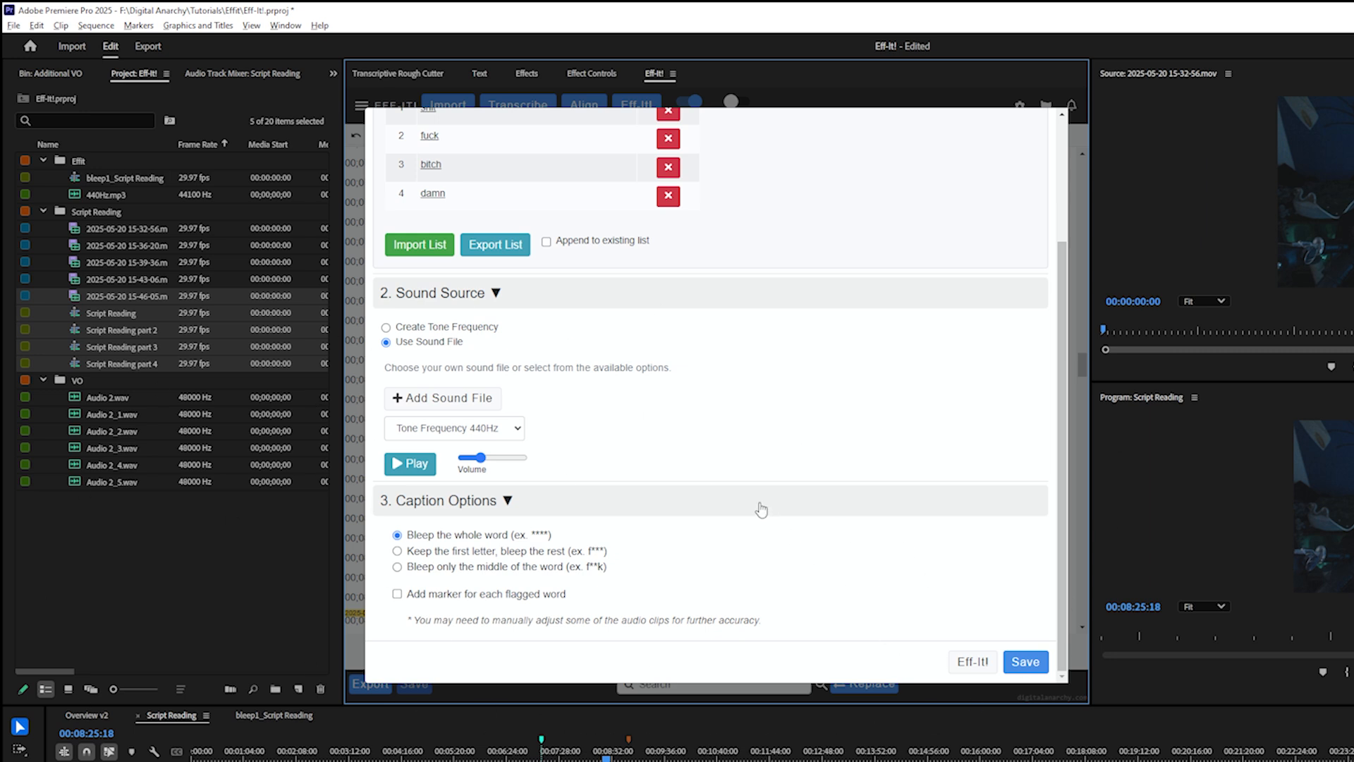
click(1024, 659)
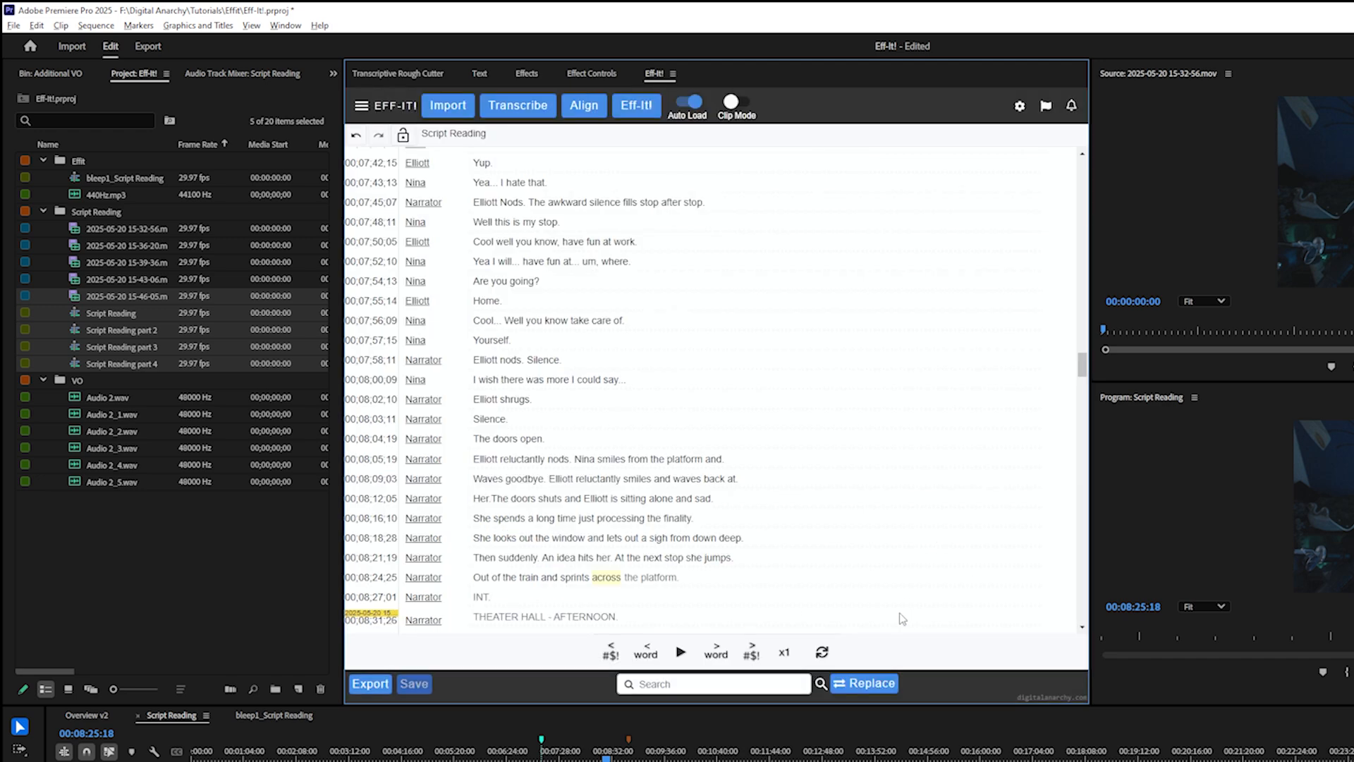
Run Eff-It! on the Script Reading sequence with the Tone Frequency 440Hz sound file and captions that bleep the whole word
click(644, 111)
scroll(919, 506, down, 2)
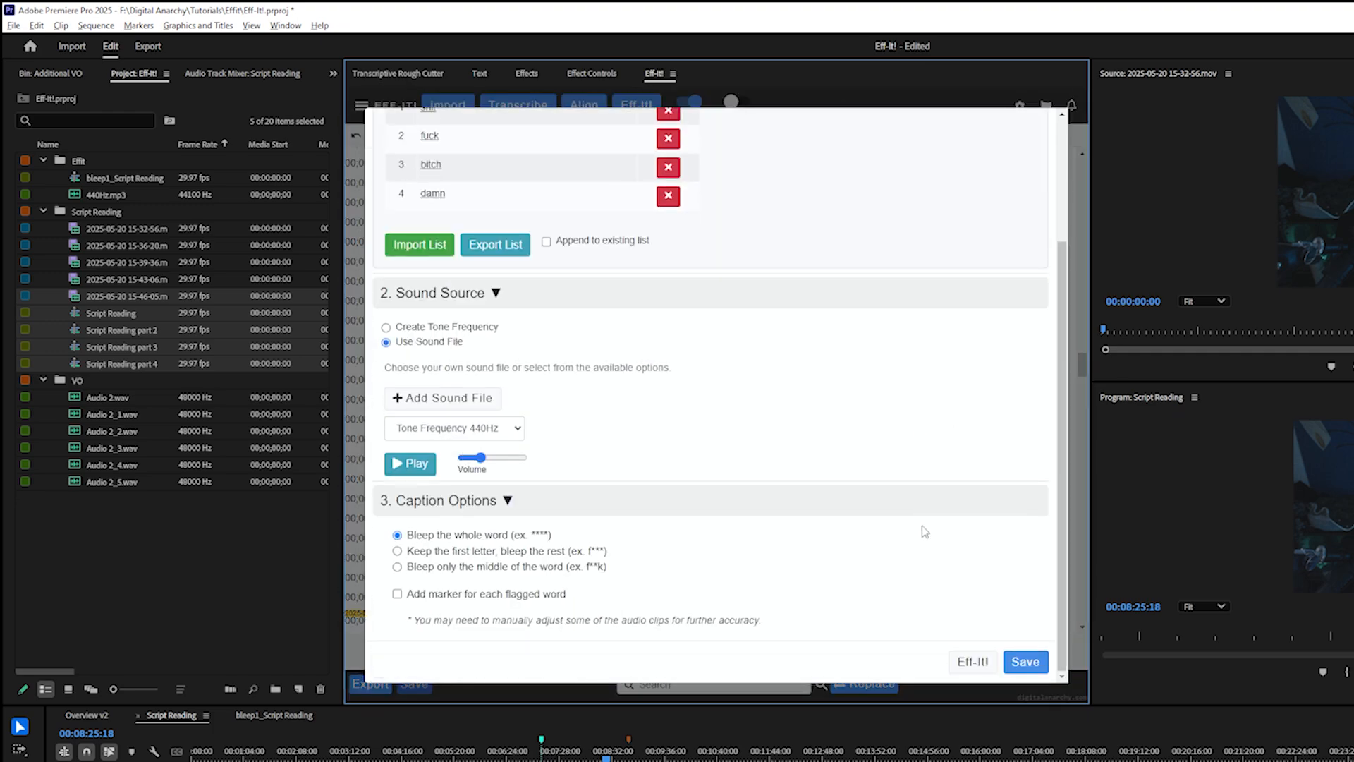
click(971, 662)
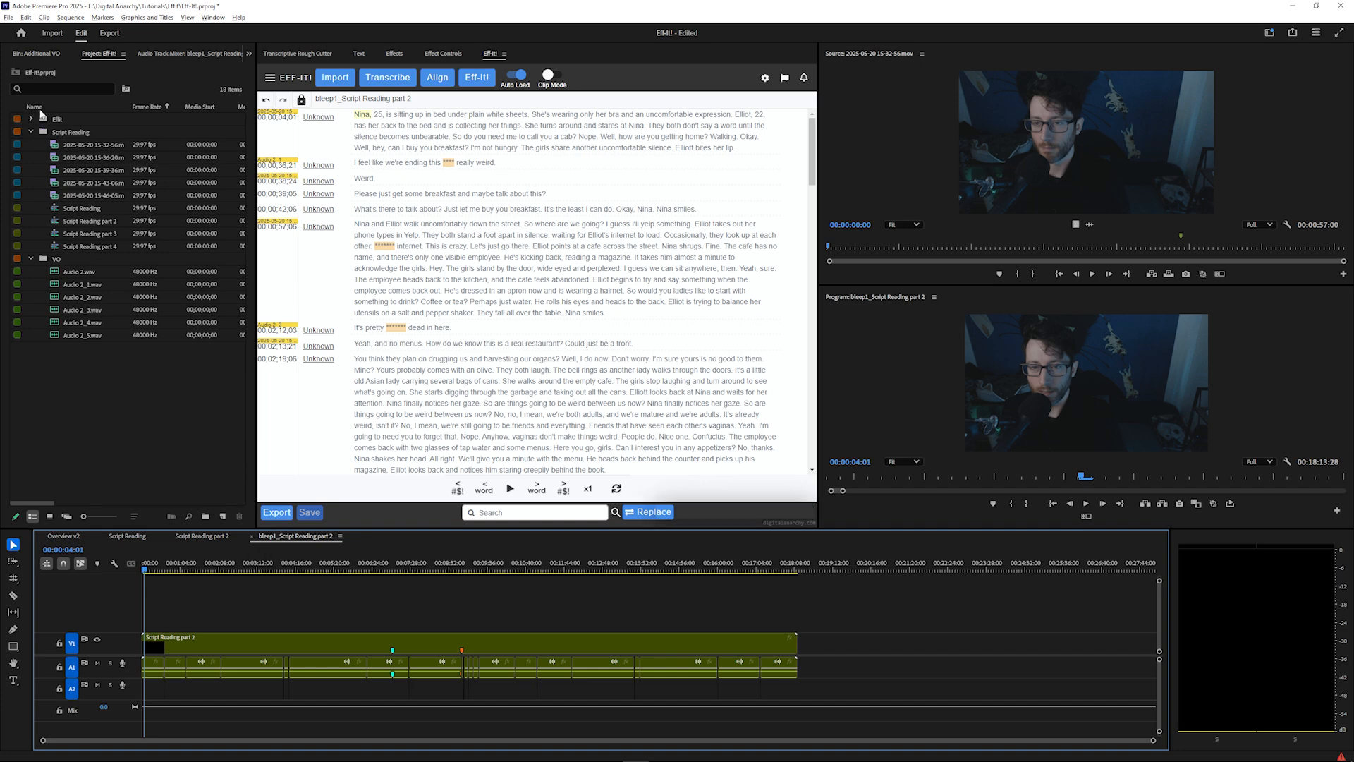
Sync the bleep1_Script Reading part 2 transcript with the playhead and play the censored "It's pretty" and "I didn't land that" lines
click(74, 133)
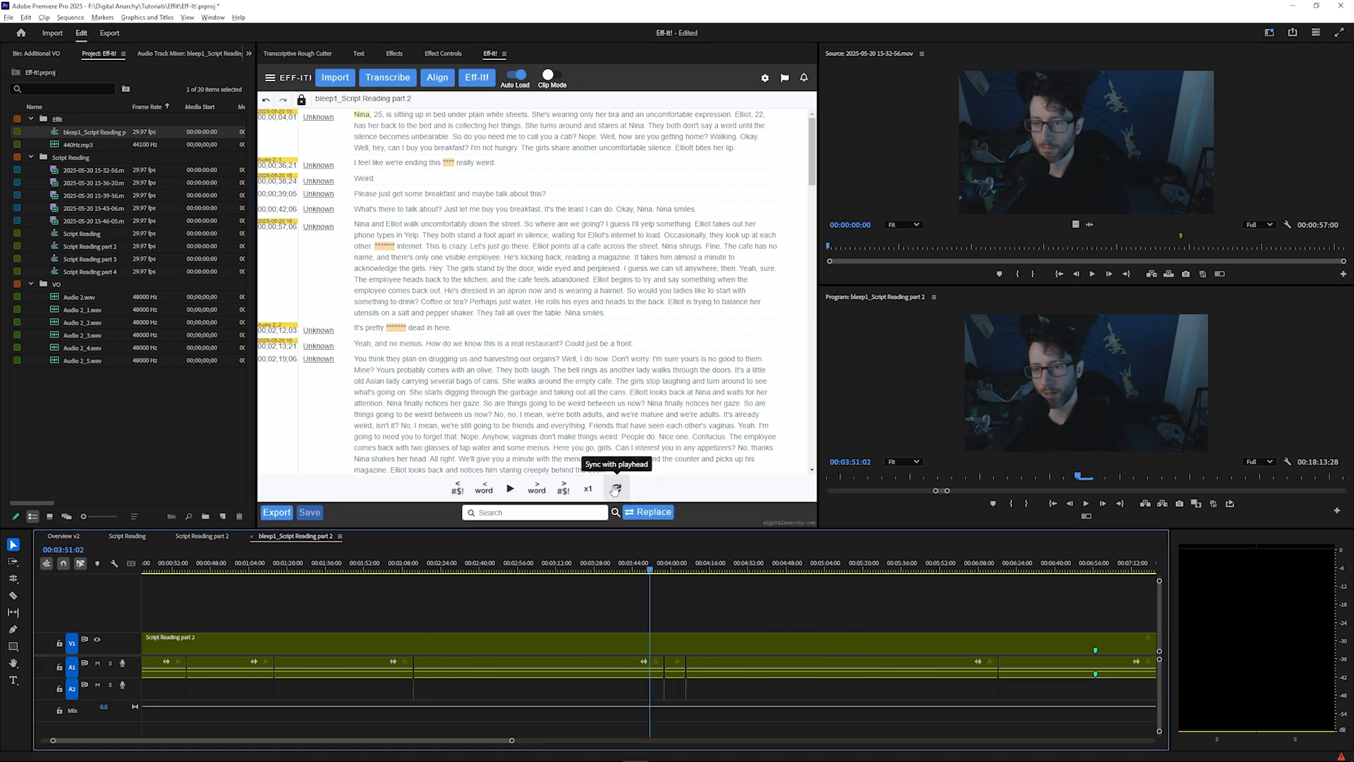
click(616, 488)
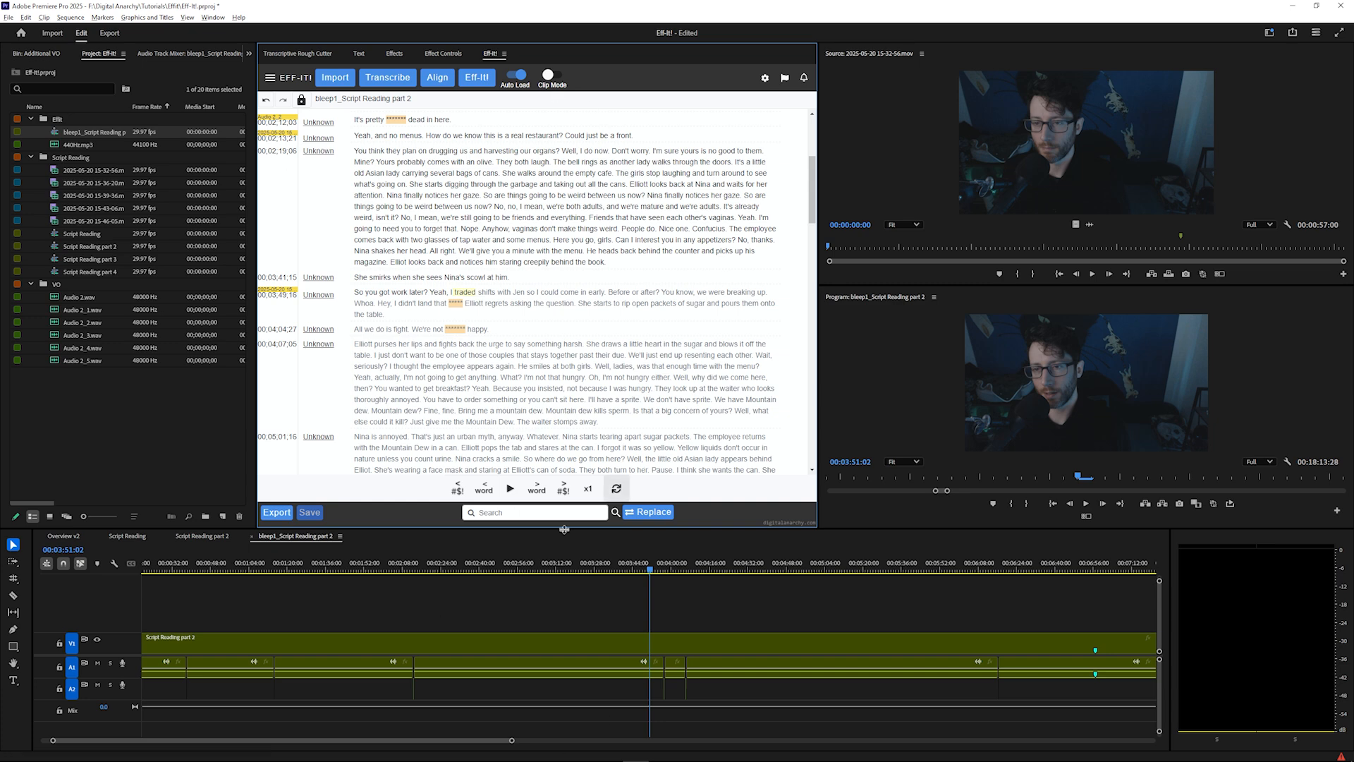
click(365, 119)
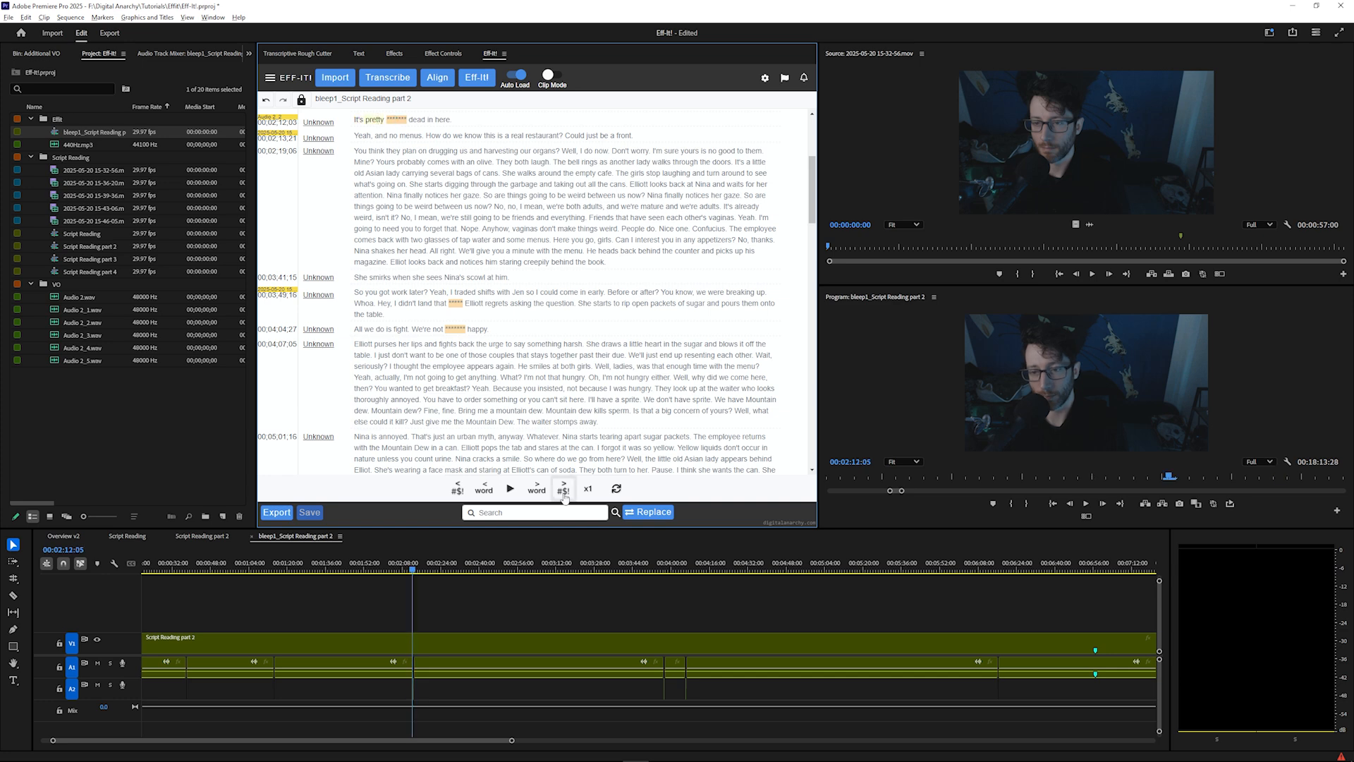
click(510, 488)
click(510, 488)
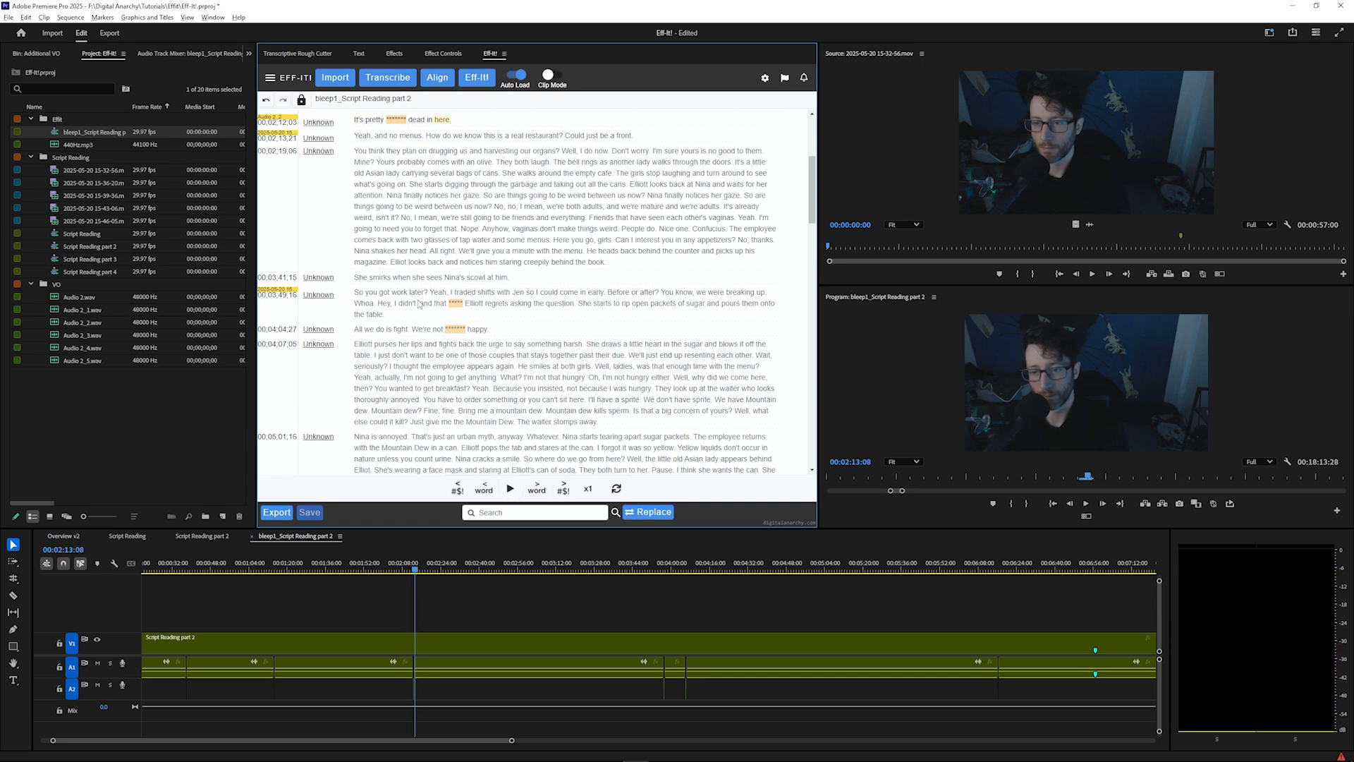
click(421, 302)
click(512, 489)
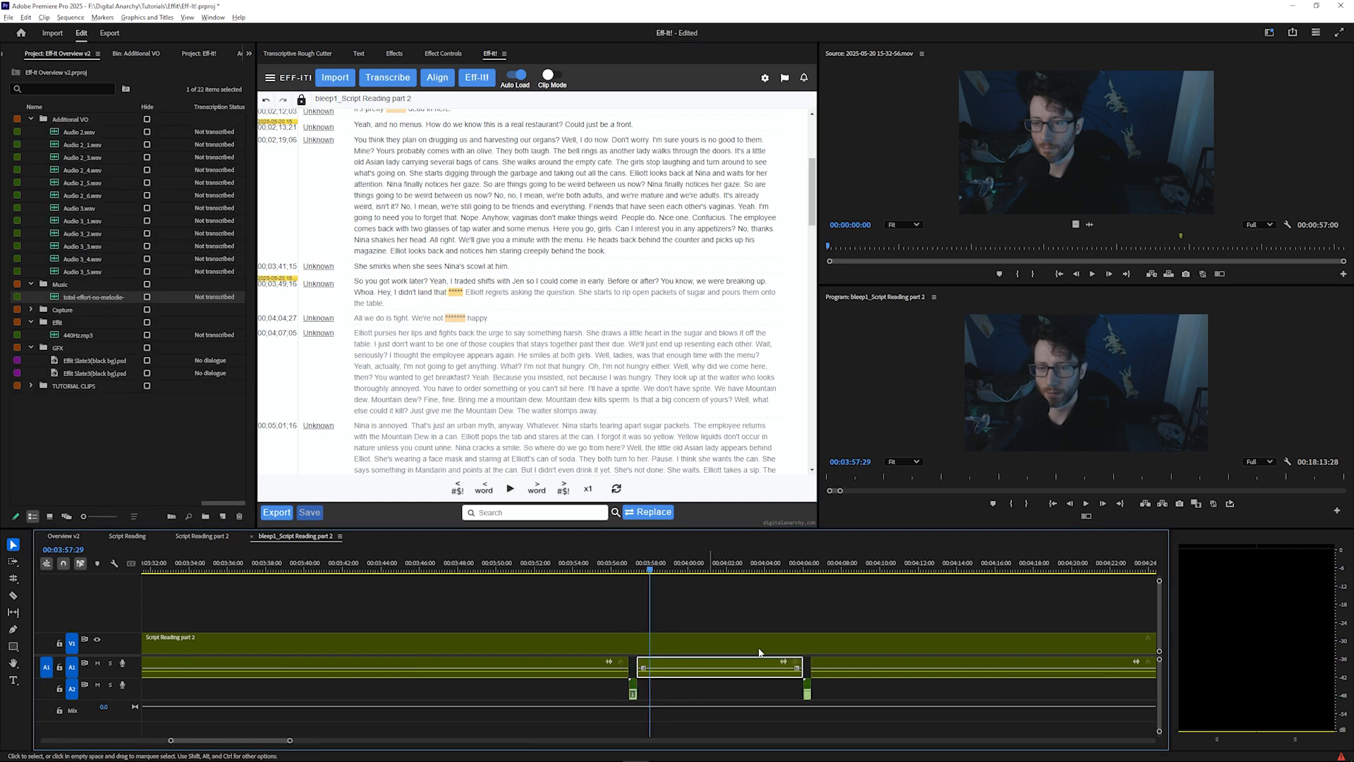
Copy all the music clips on track A2 of Script Reading part 2 into track A2 of bleep1_Script Reading part 2
double_click(681, 664)
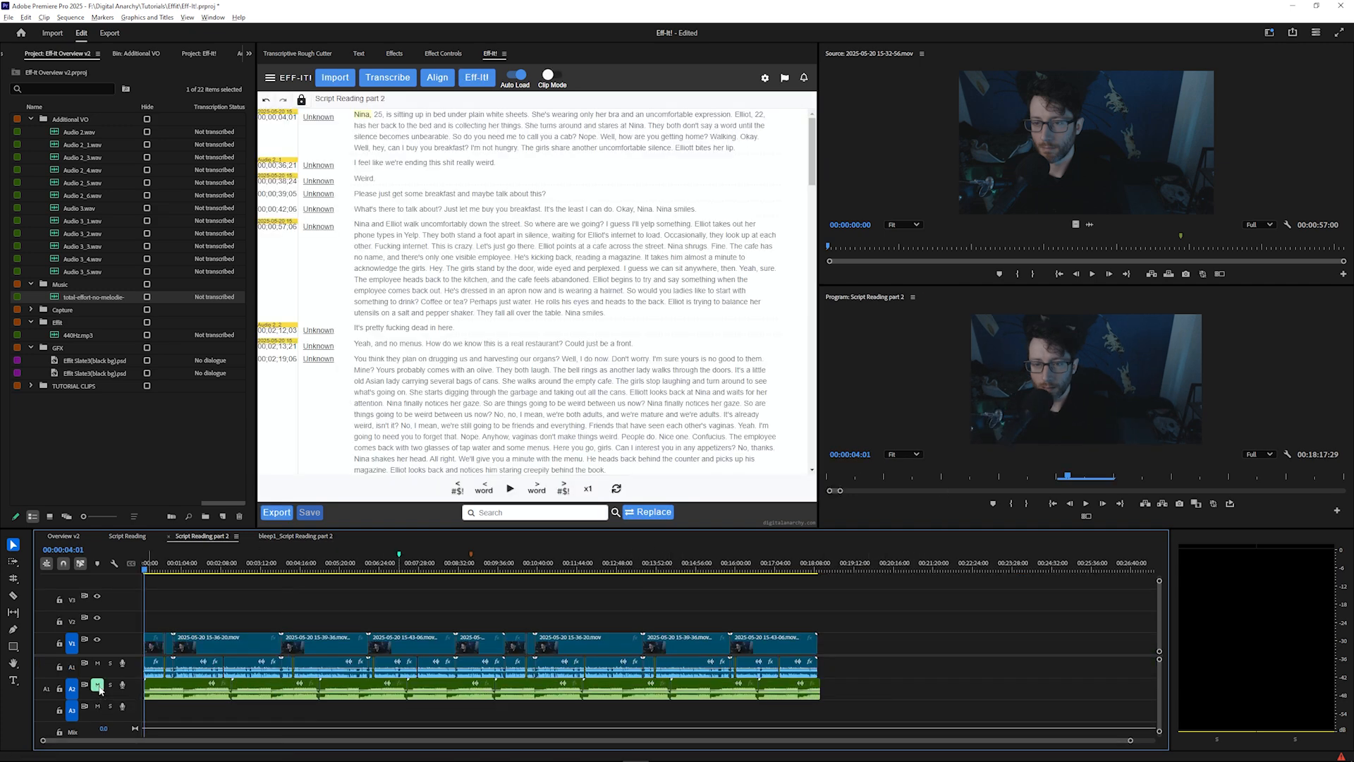
drag(851, 695, 137, 694)
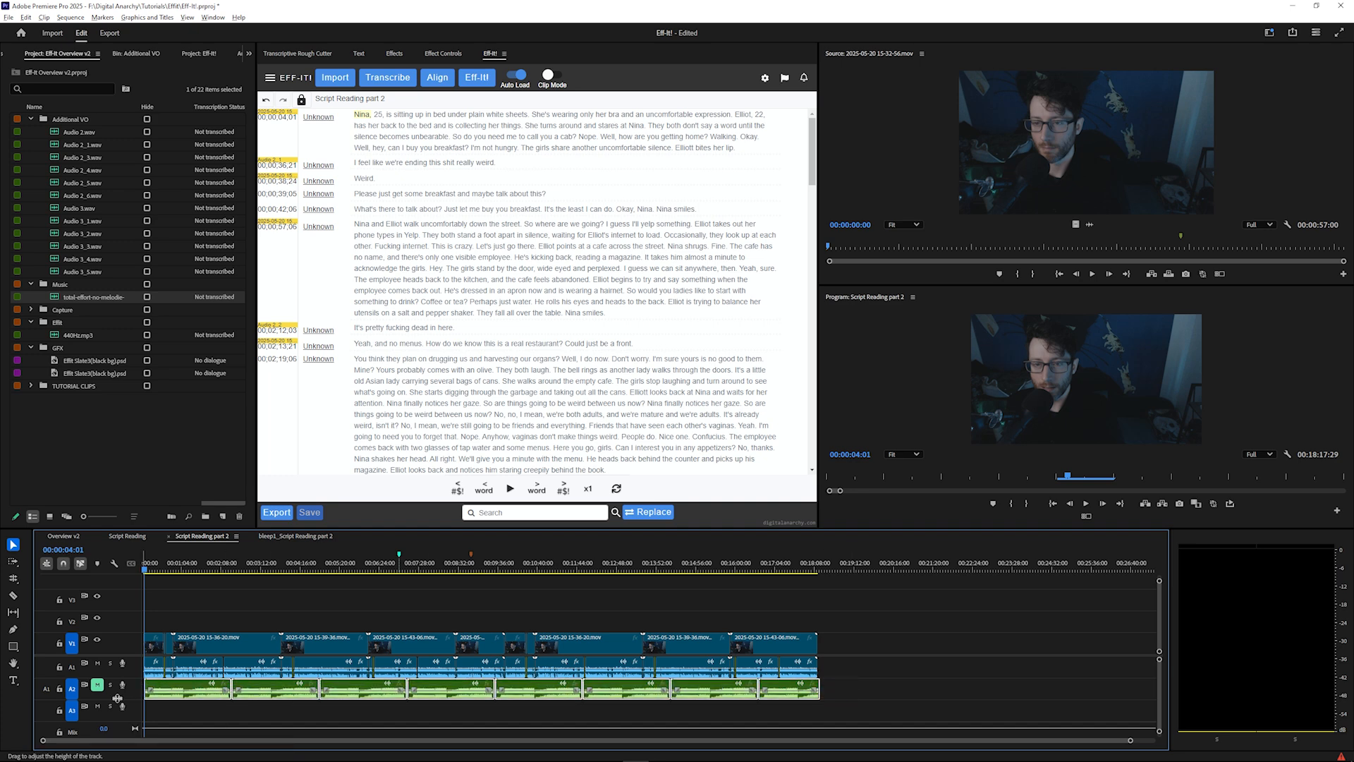
click(284, 536)
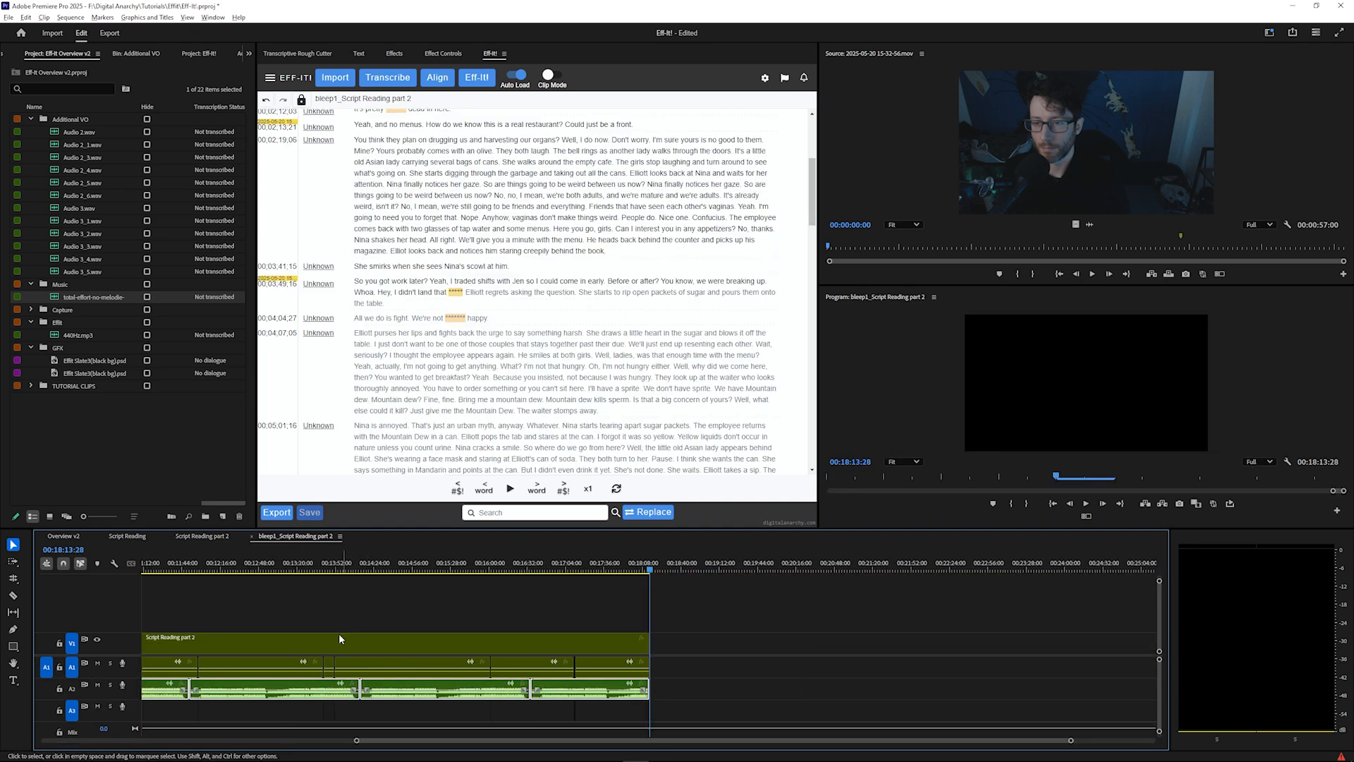
Inspect the bleep clips and the cuts in the dialogue audio around 00:13:44 in the bleep1_Script Reading part 2 timeline
click(337, 563)
key(=)
key(=)
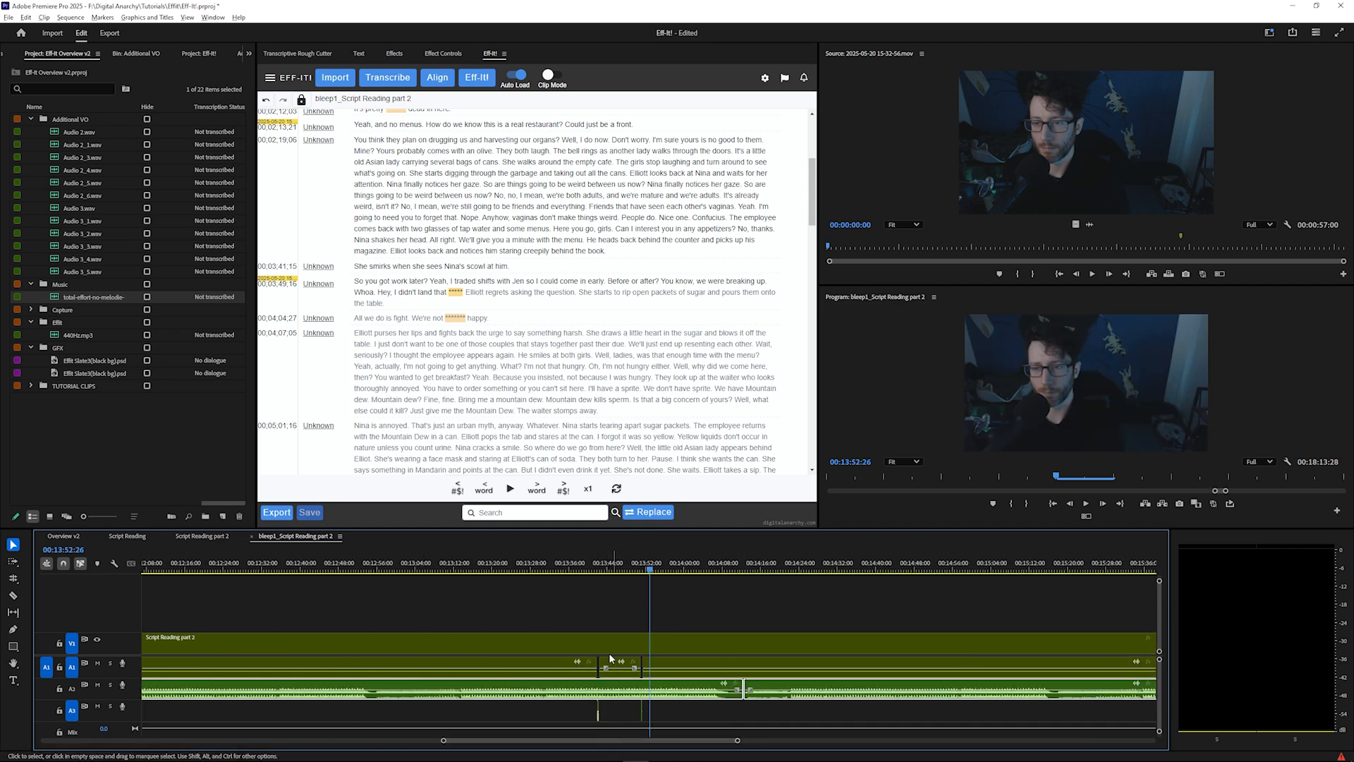
click(597, 564)
key(=)
key(=)
key(=)
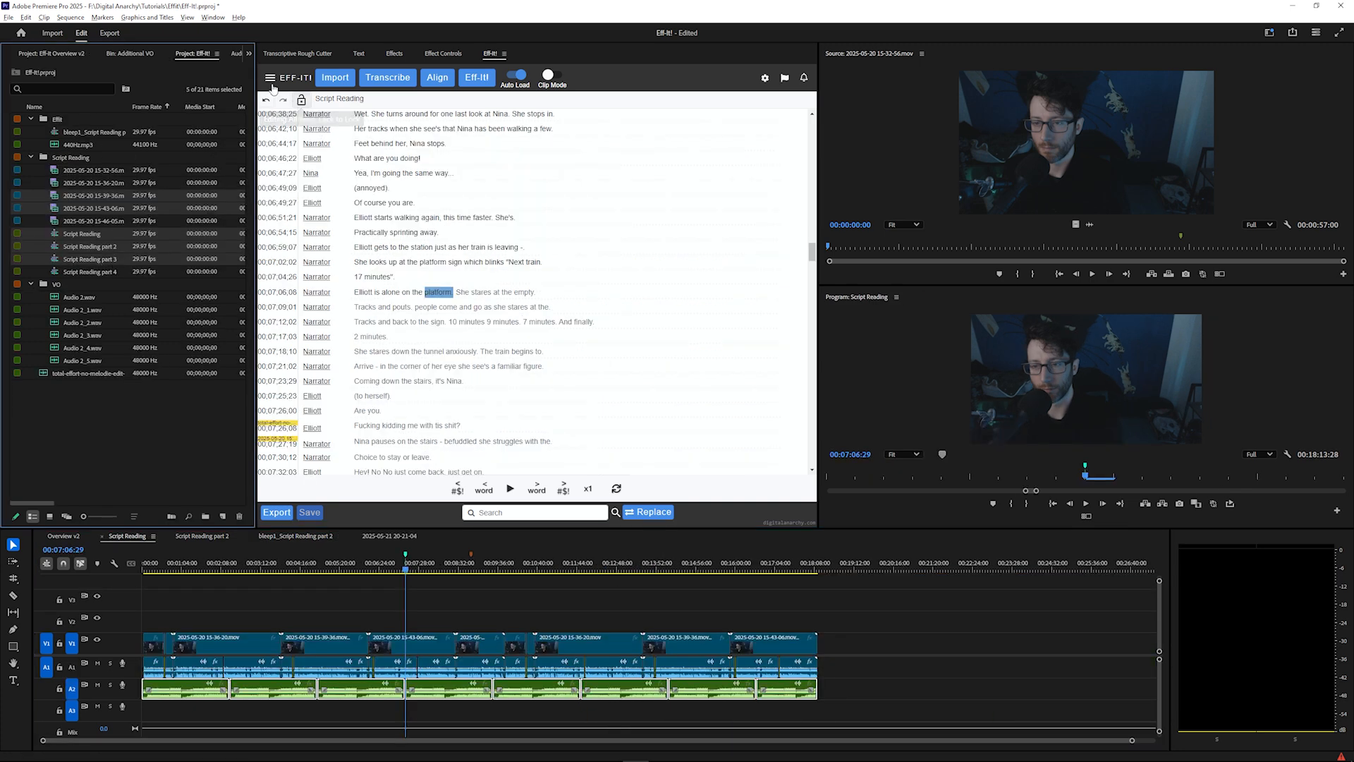
click(271, 78)
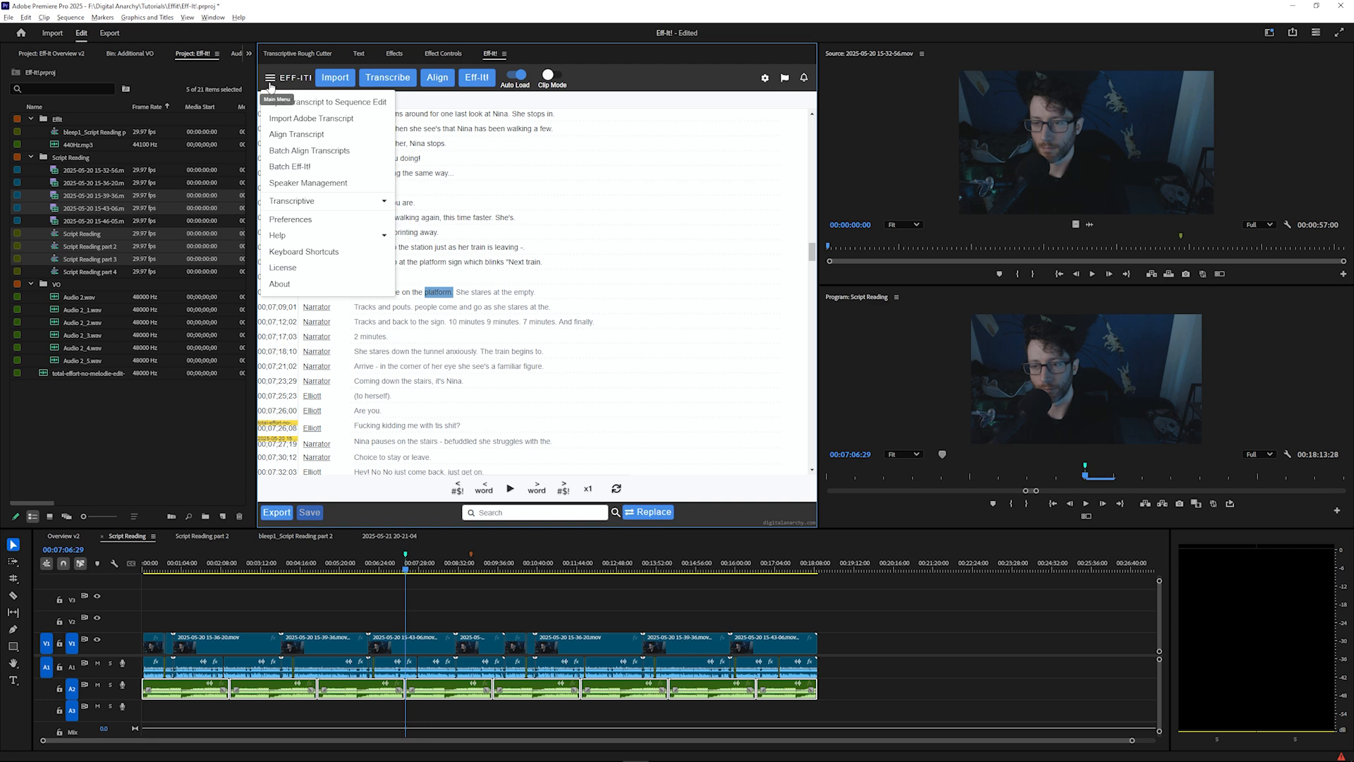
click(293, 172)
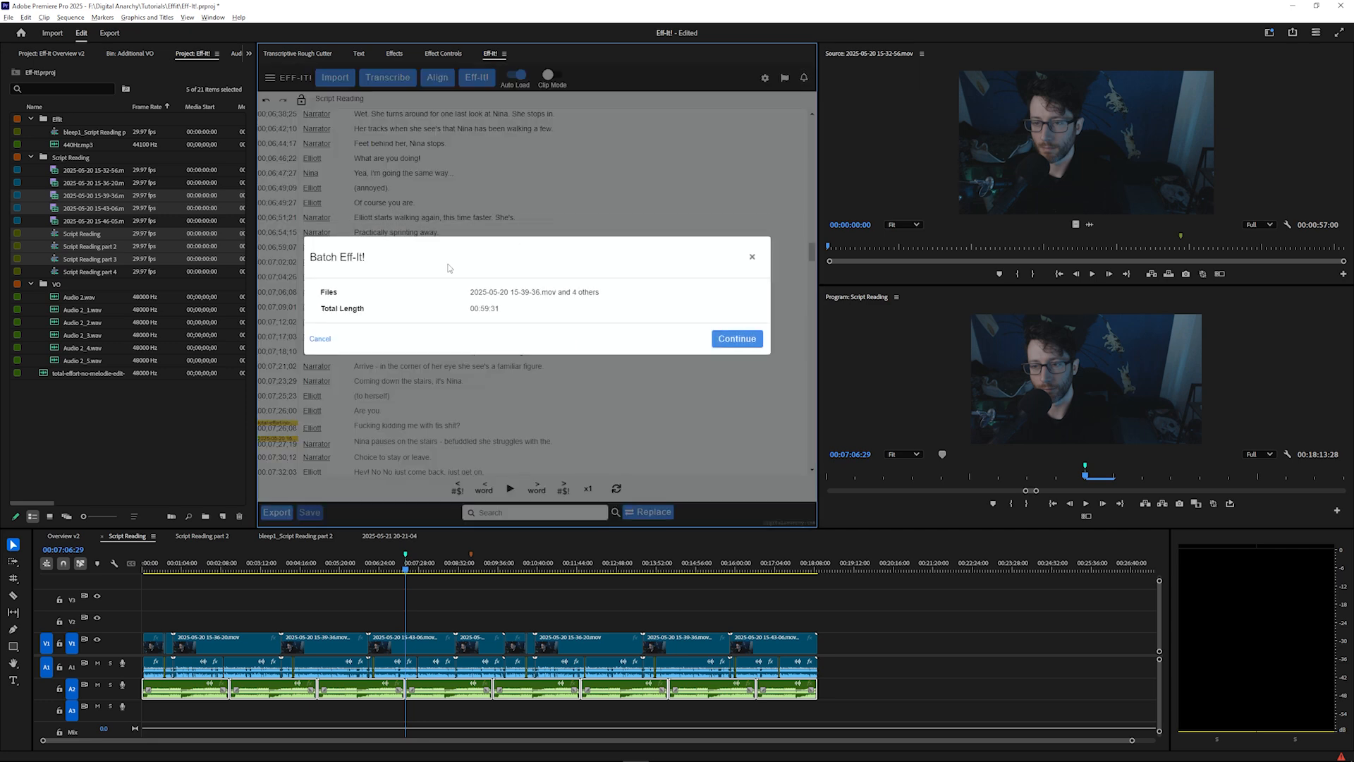
click(724, 339)
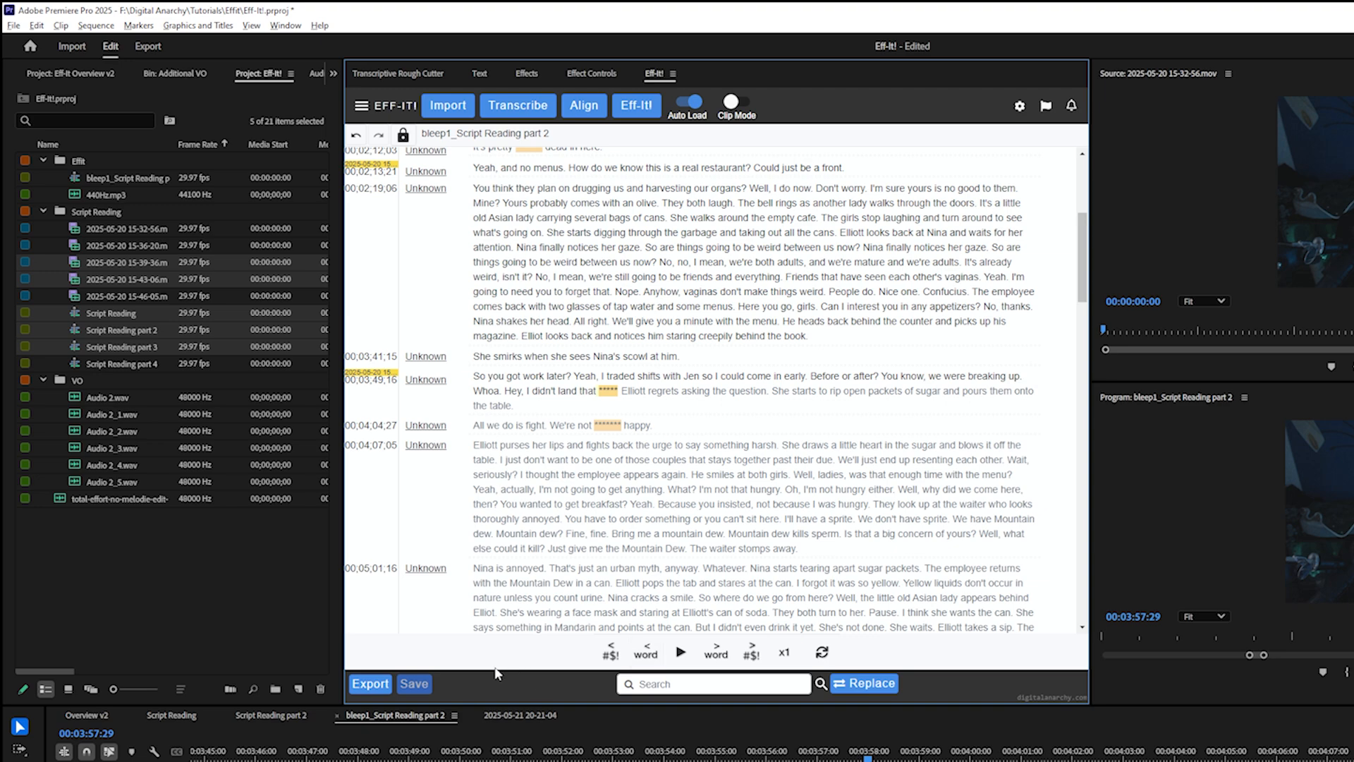
Review the SRT export options for the bleeped transcript and jump to the censored word in the "All we do is fight" line
click(363, 684)
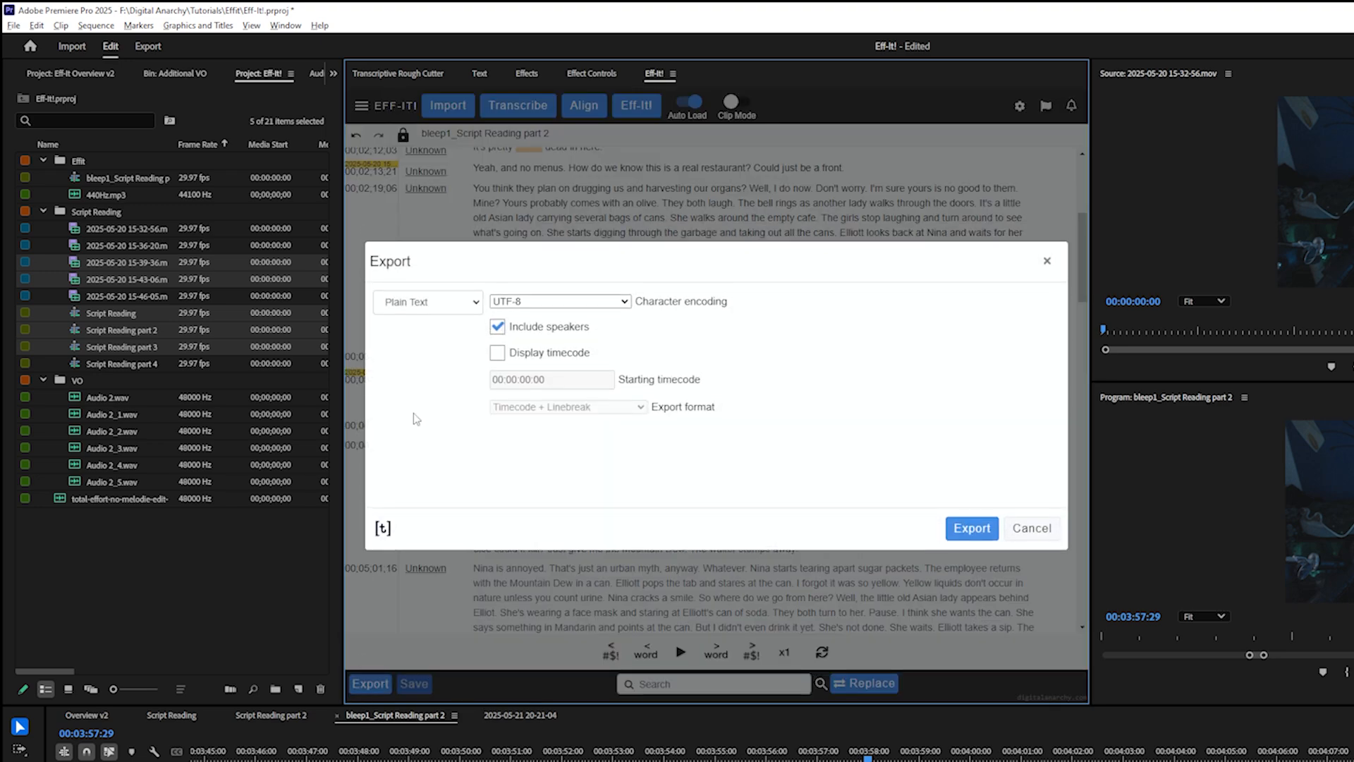
click(431, 305)
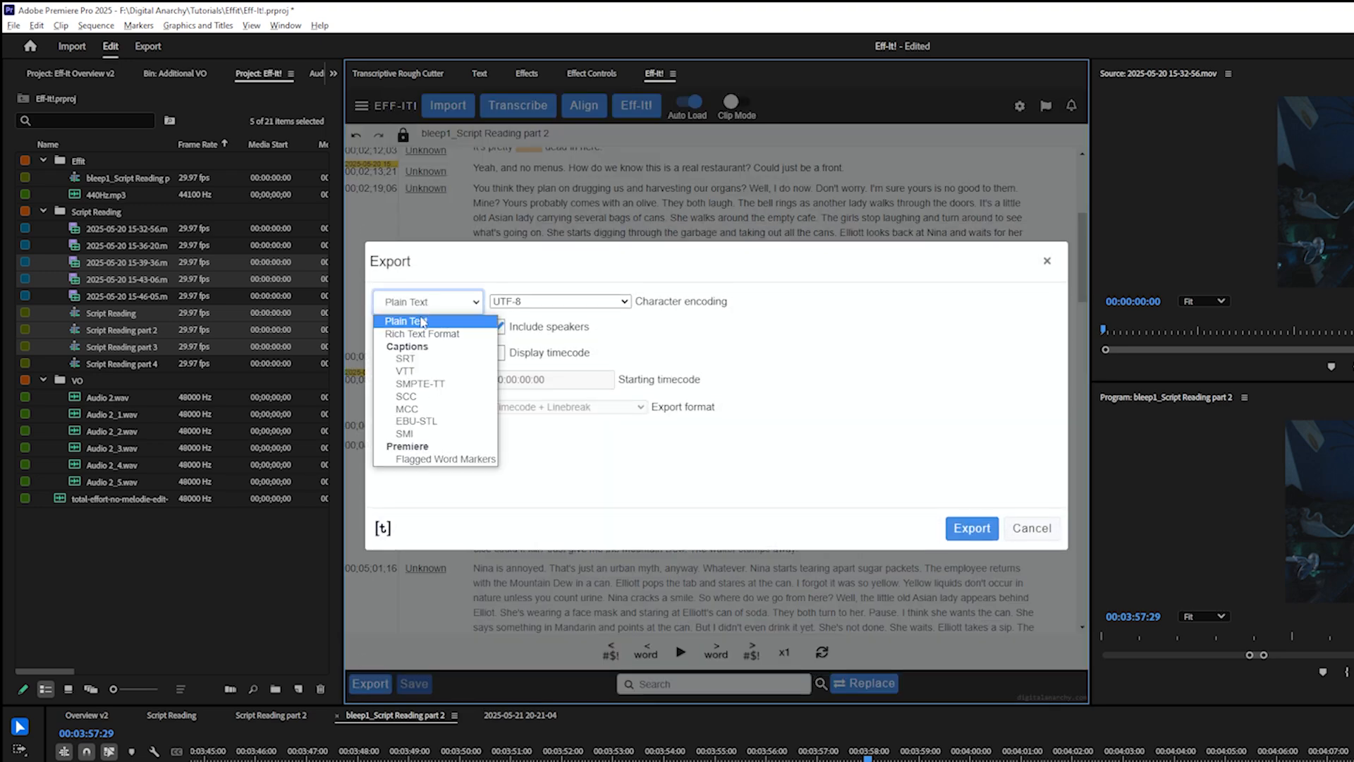
click(417, 361)
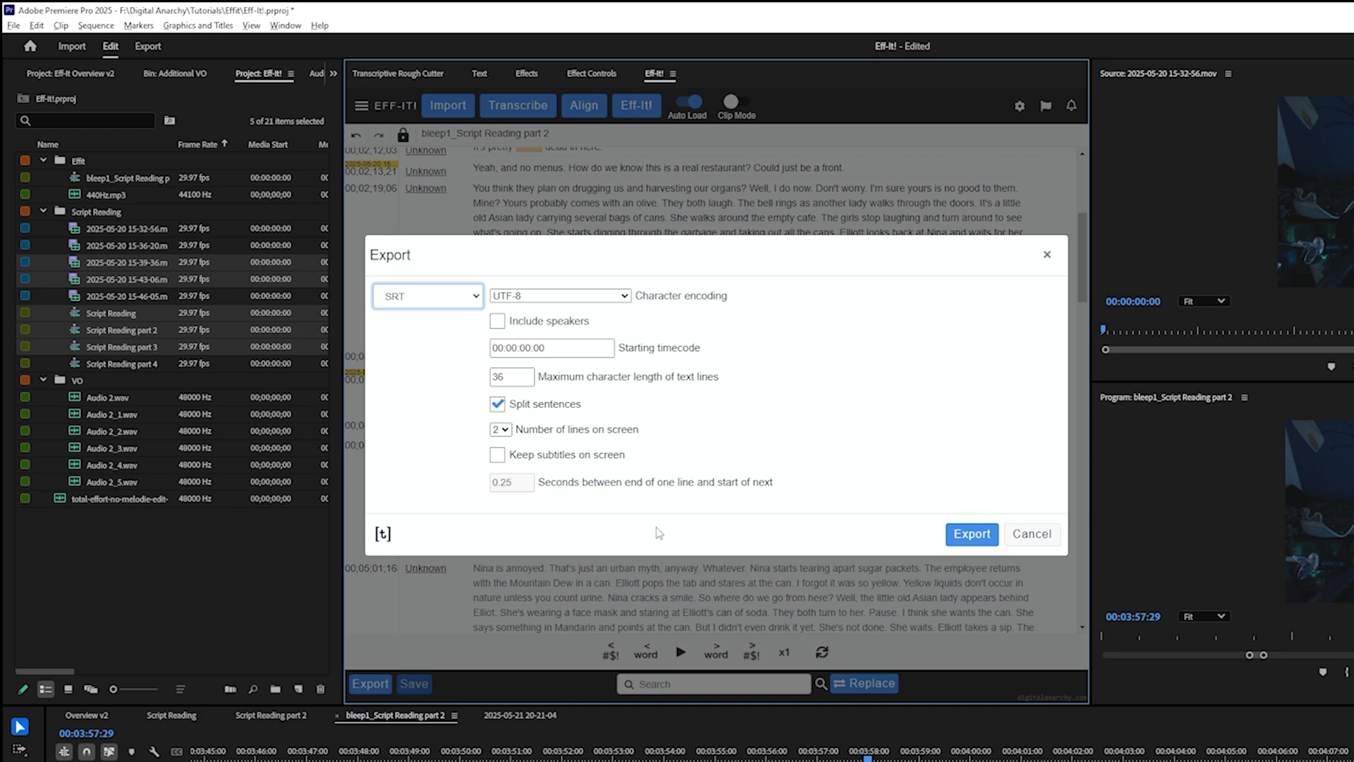
click(1043, 539)
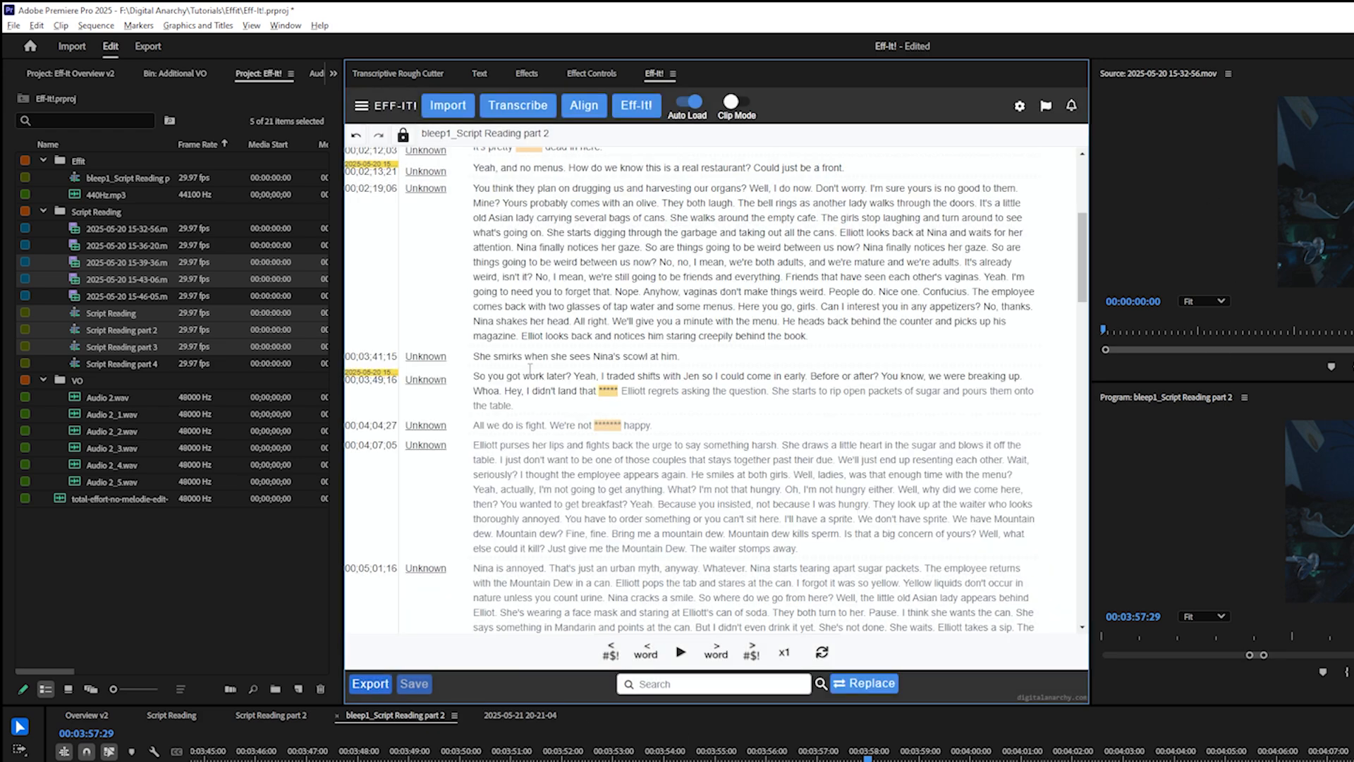
click(615, 427)
click(613, 423)
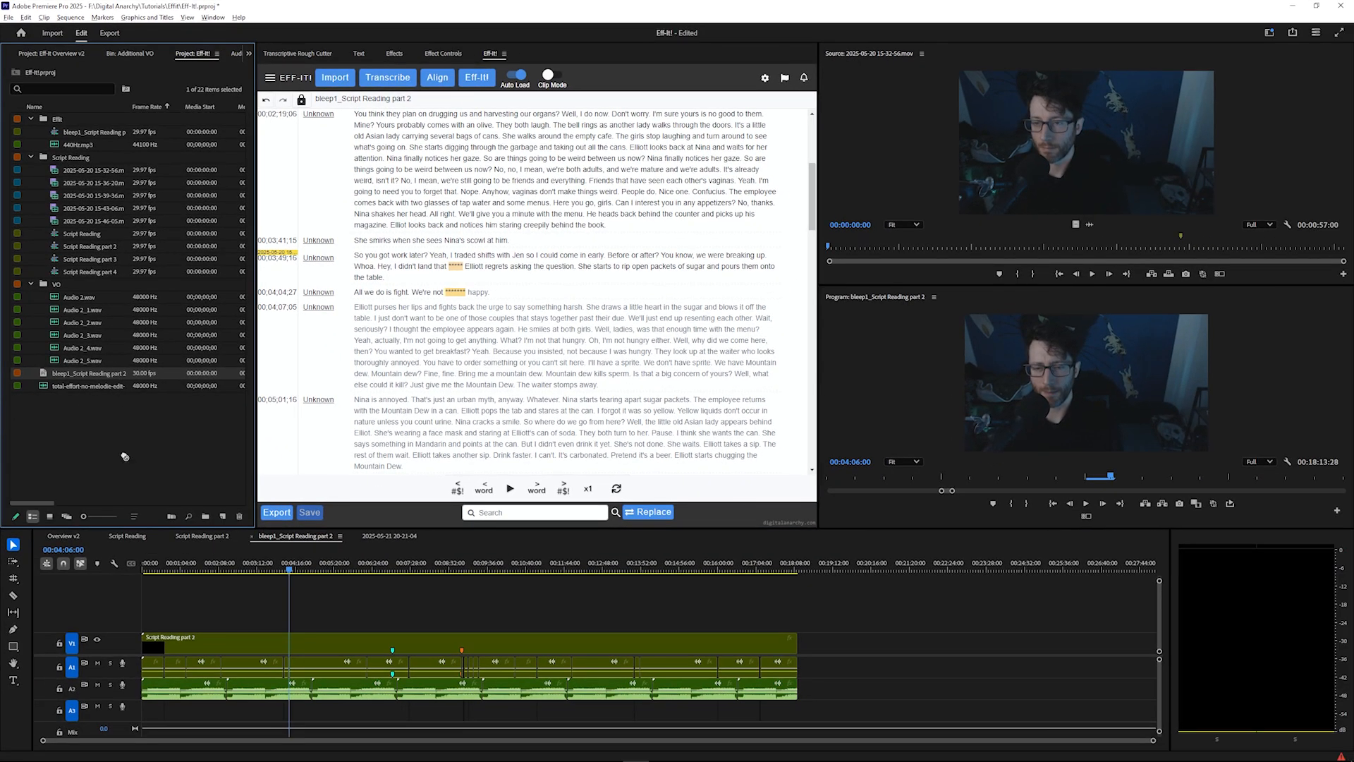
Add the bleep1_Script Reading part 2 caption file as a Subtitle track starting at source timecode, and play the captioned "It's pretty" line
drag(125, 457, 134, 598)
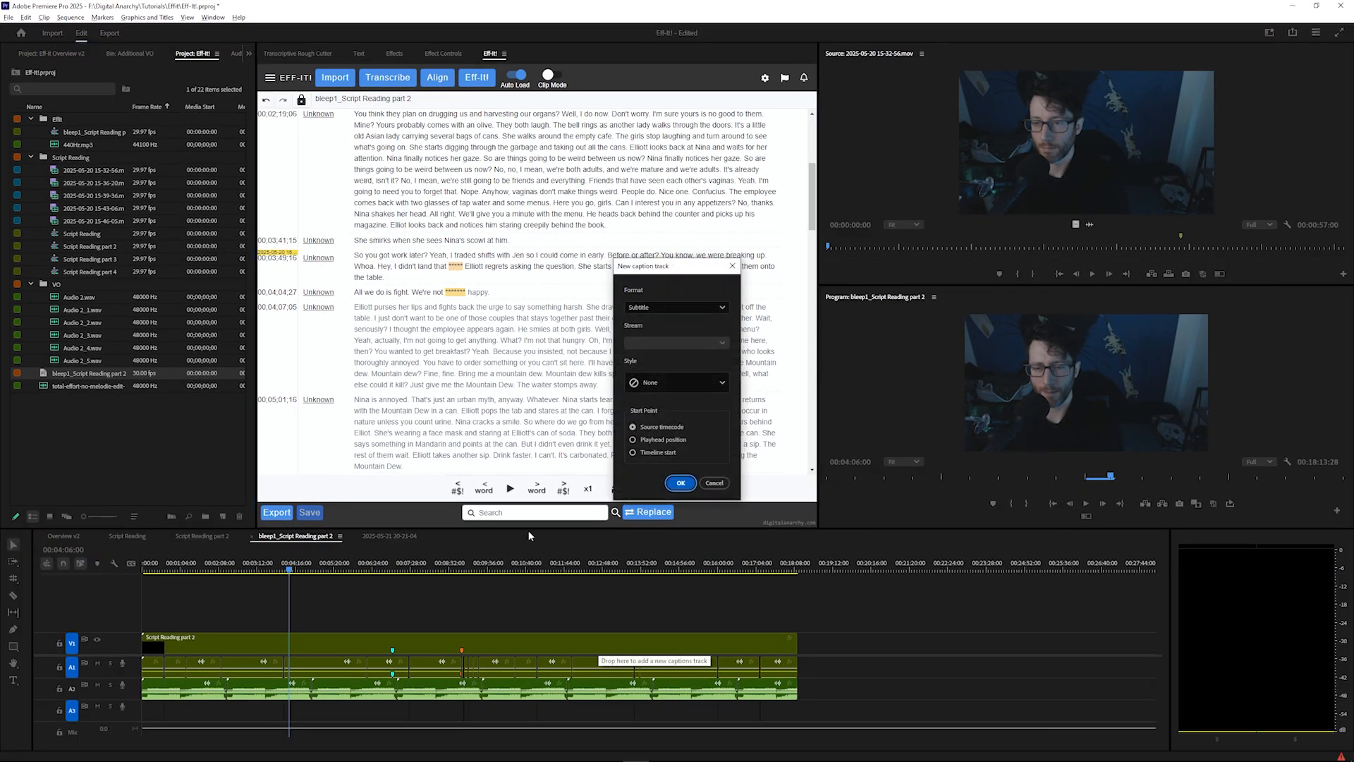
click(681, 483)
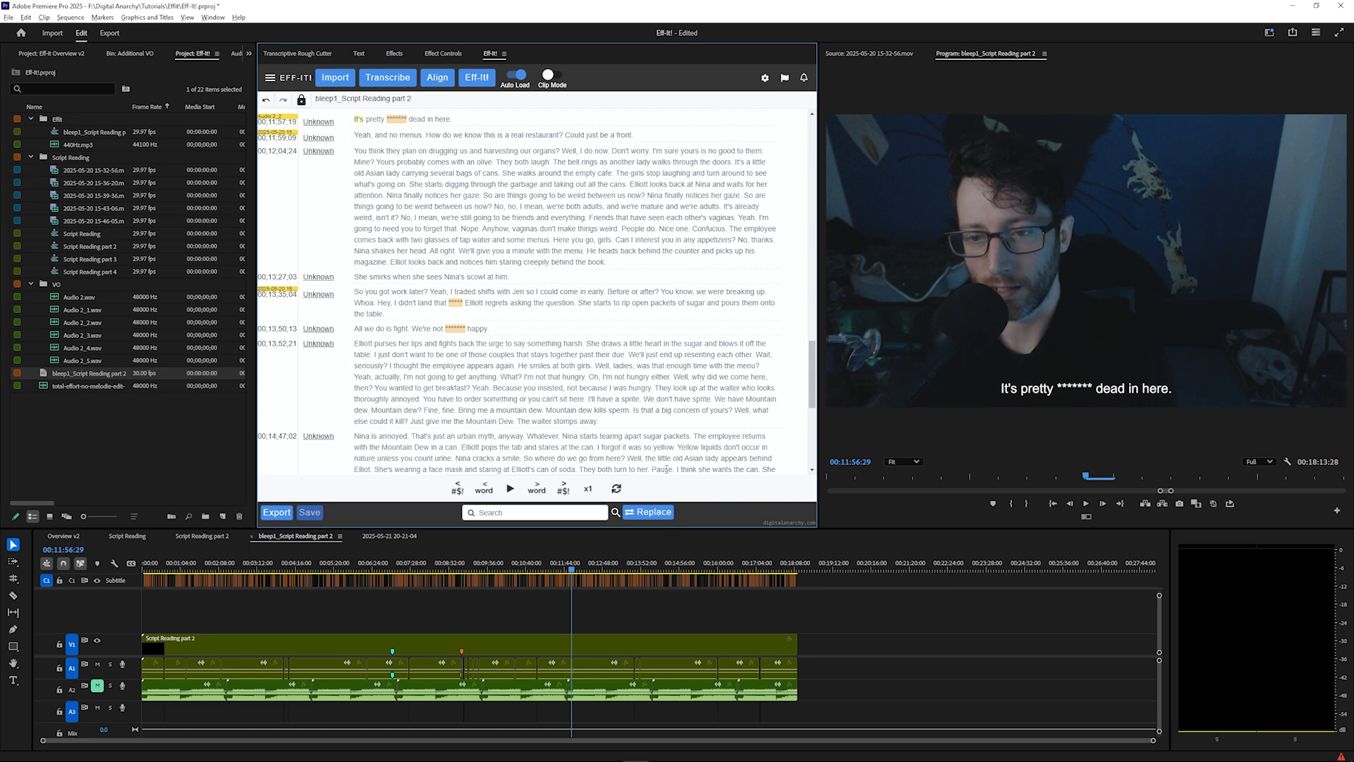
click(509, 488)
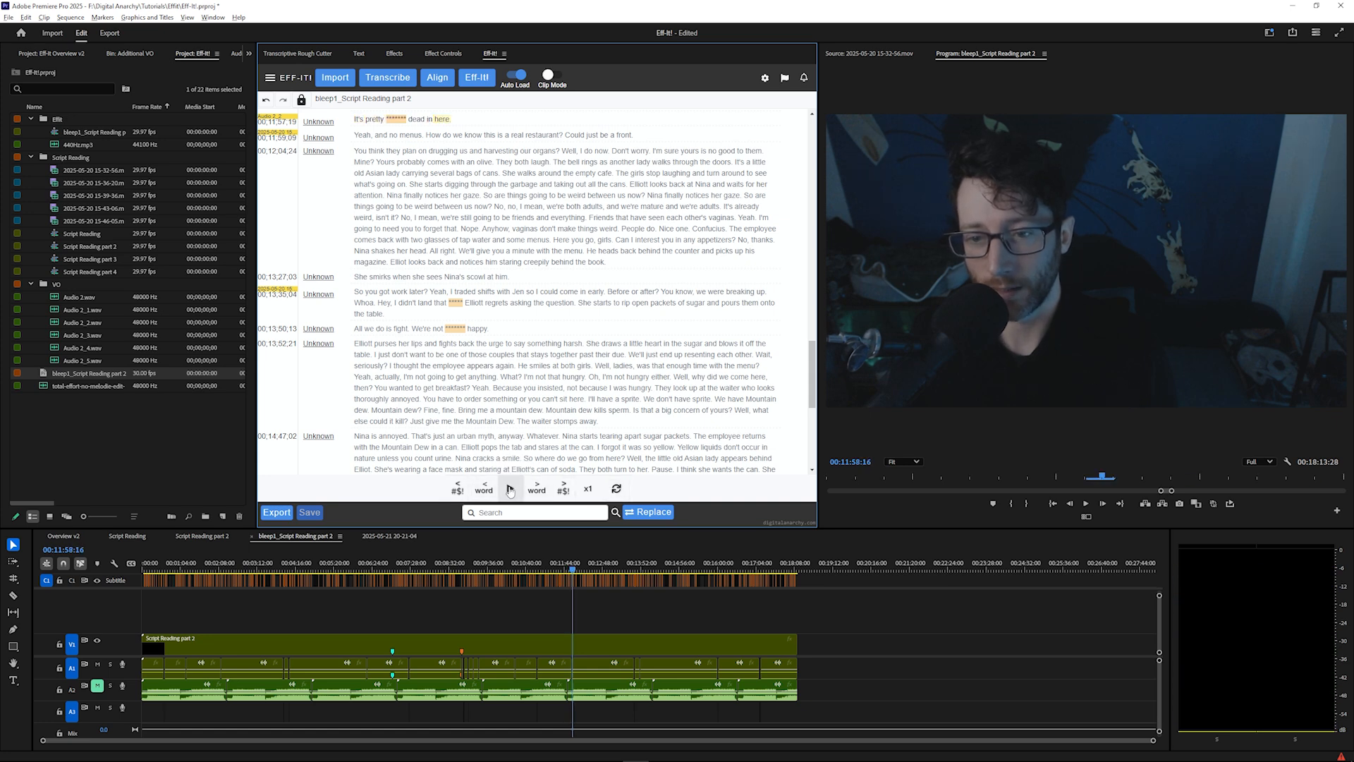